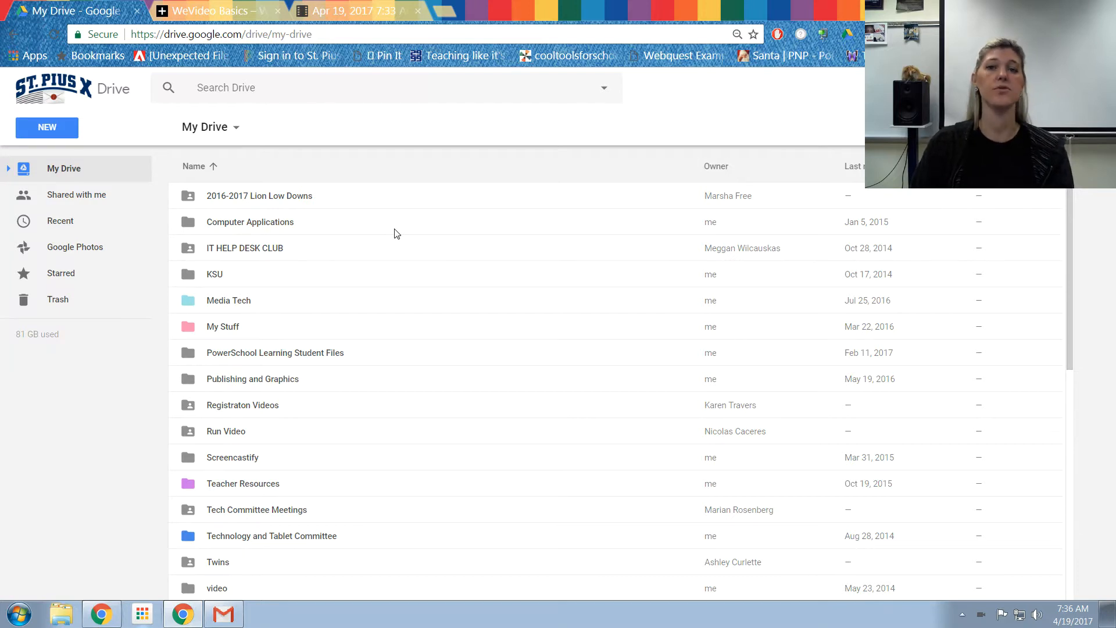
# Step: Browse the Connect apps to Drive catalog for video editing apps
pyautogui.click(44, 131)
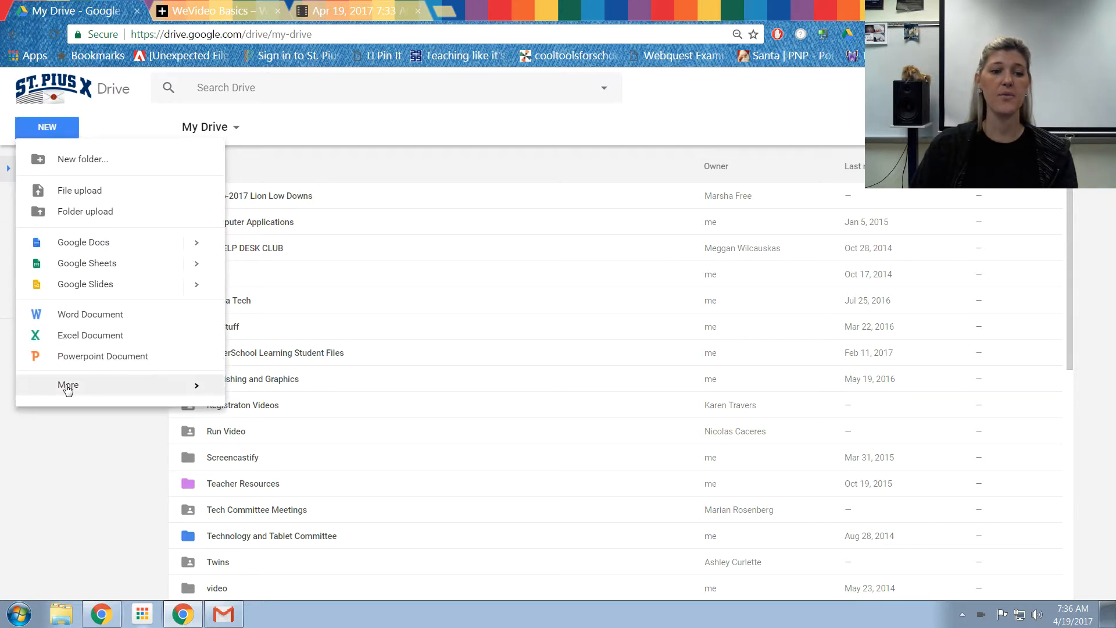
pyautogui.moveTo(67, 387)
pyautogui.scroll(-1, 349, 532)
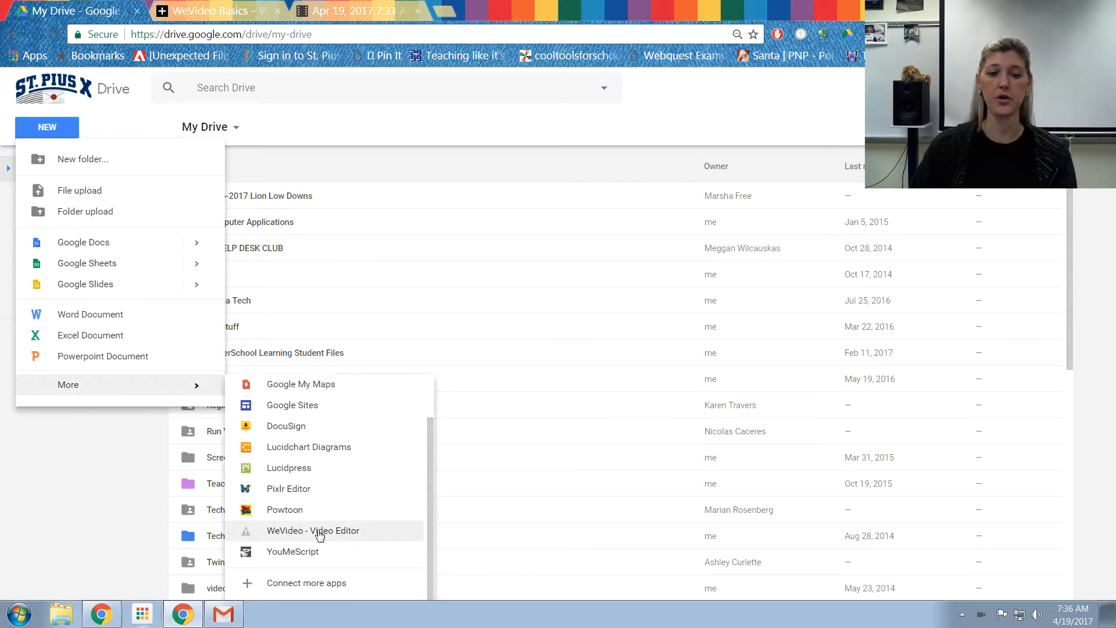
pyautogui.click(310, 584)
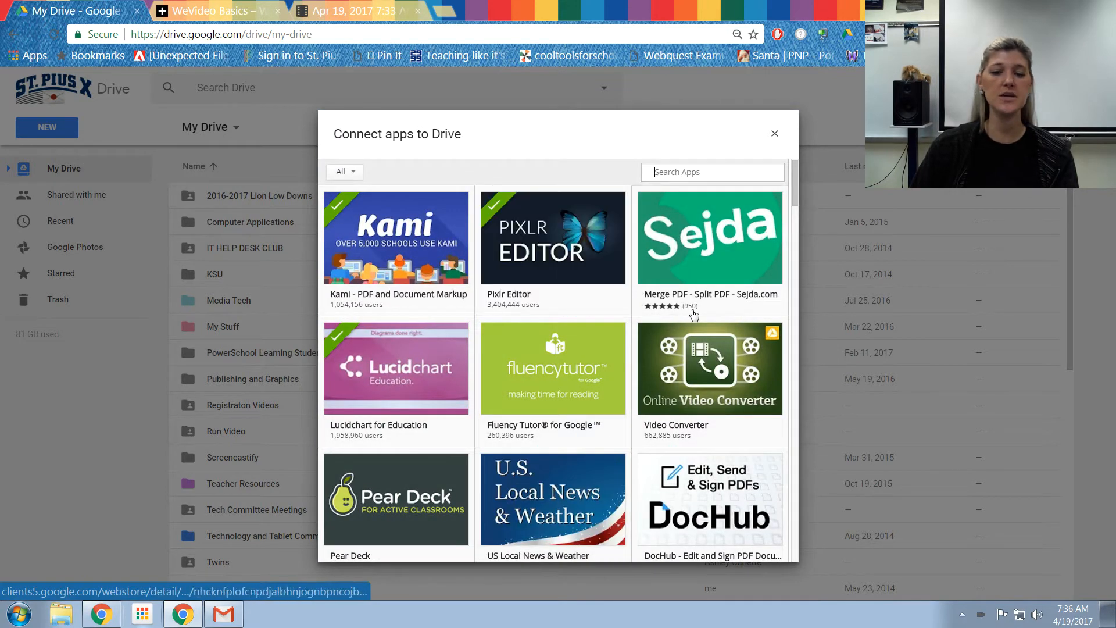
pyautogui.moveTo(707, 326)
pyautogui.scroll(-8, 706, 326)
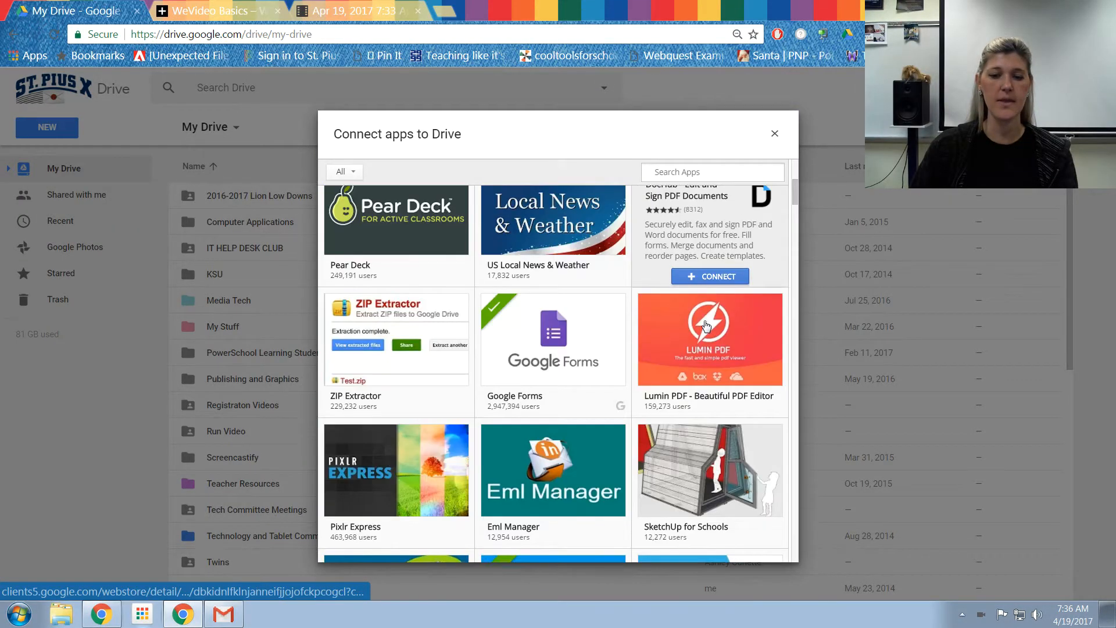
pyautogui.scroll(-1, 706, 327)
pyautogui.moveTo(555, 407)
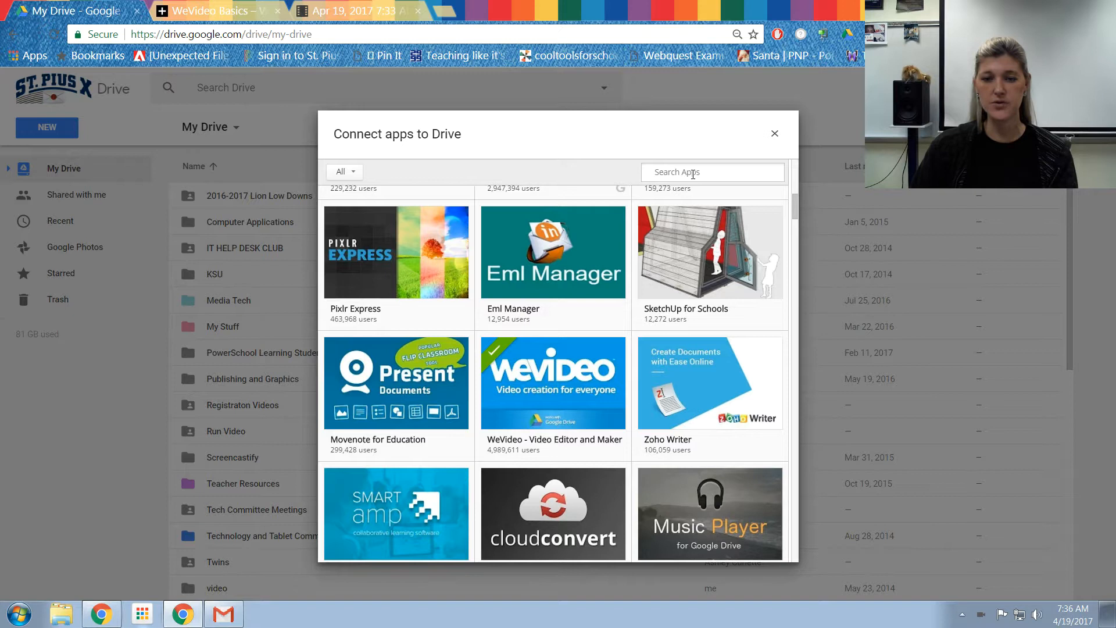
pyautogui.click(774, 134)
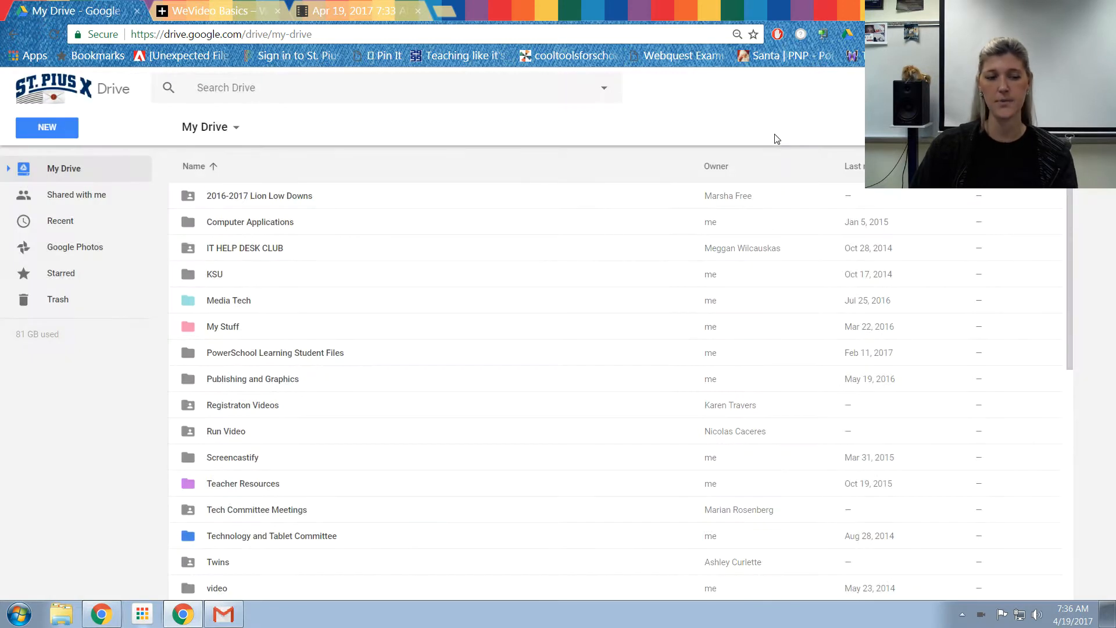
# Step: Launch WeVideo from Drive's New menu and start a new video project
pyautogui.click(60, 132)
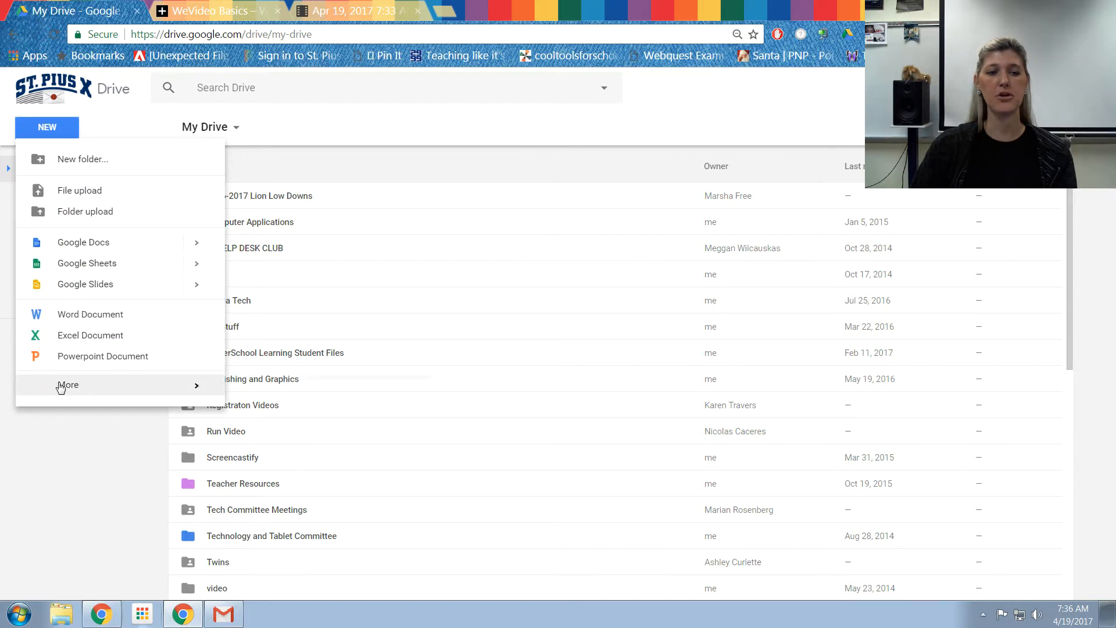
pyautogui.click(287, 584)
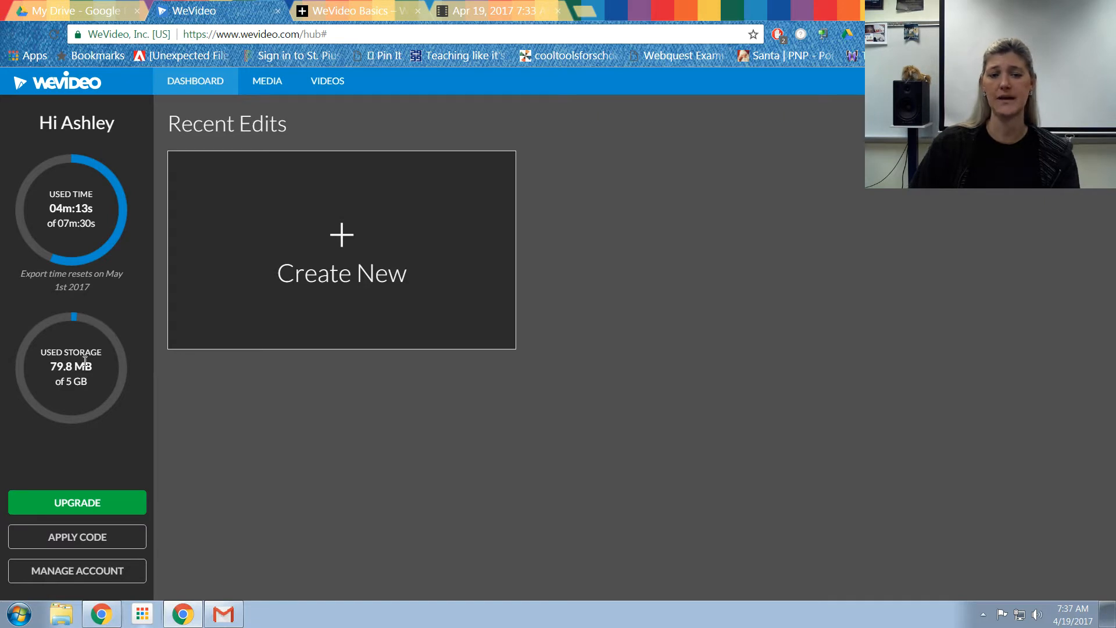
pyautogui.click(336, 241)
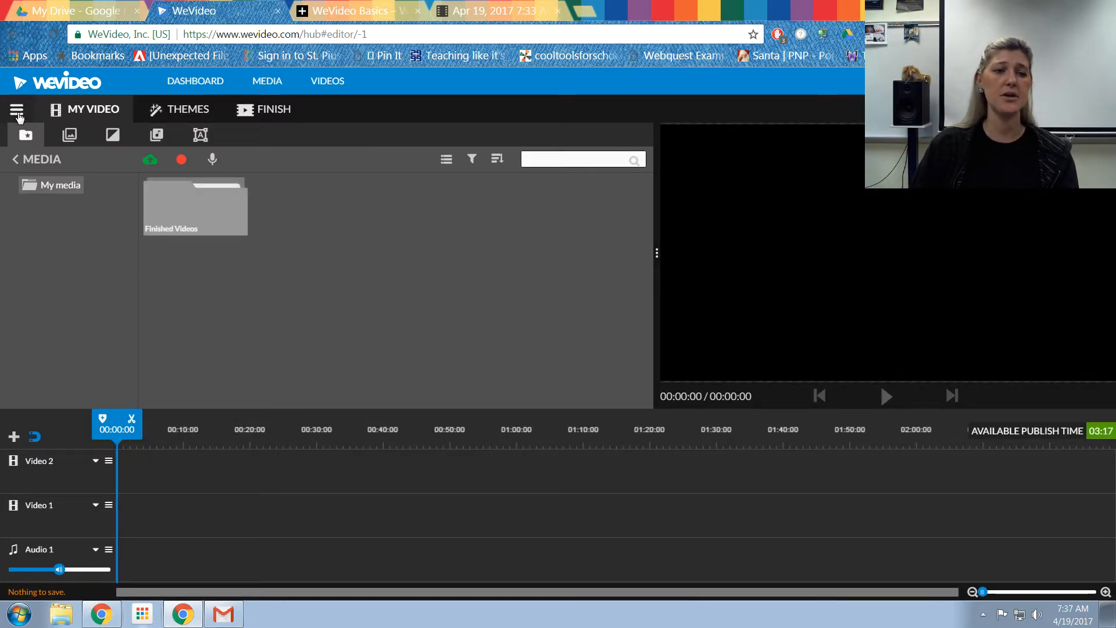
# Step: Rename the video to the author's surname followed by Autobiography
pyautogui.click(16, 114)
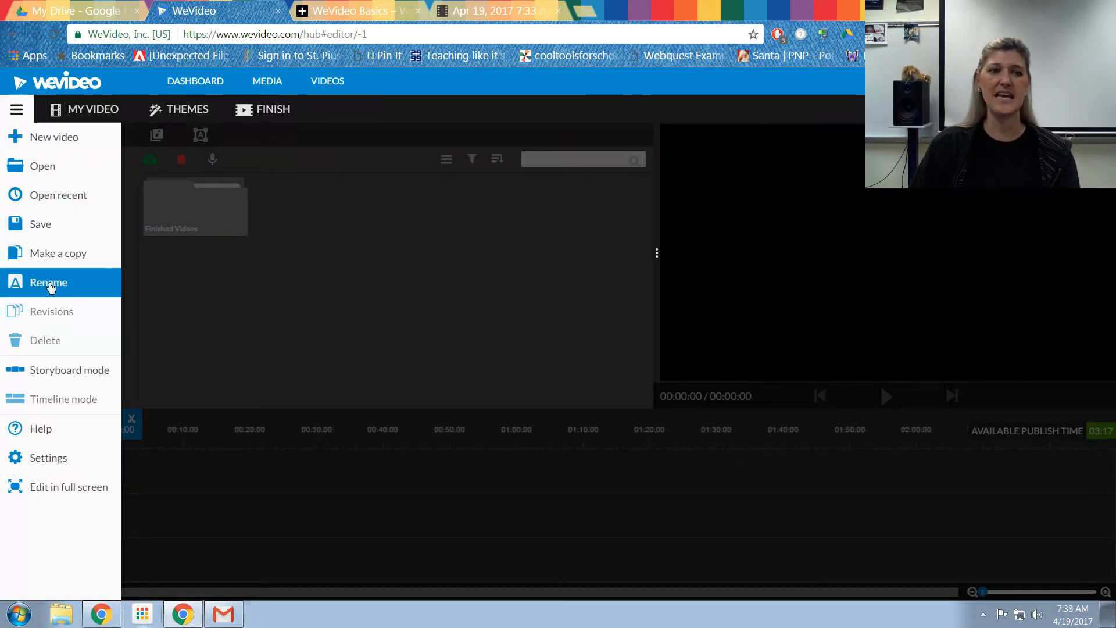
pyautogui.click(51, 285)
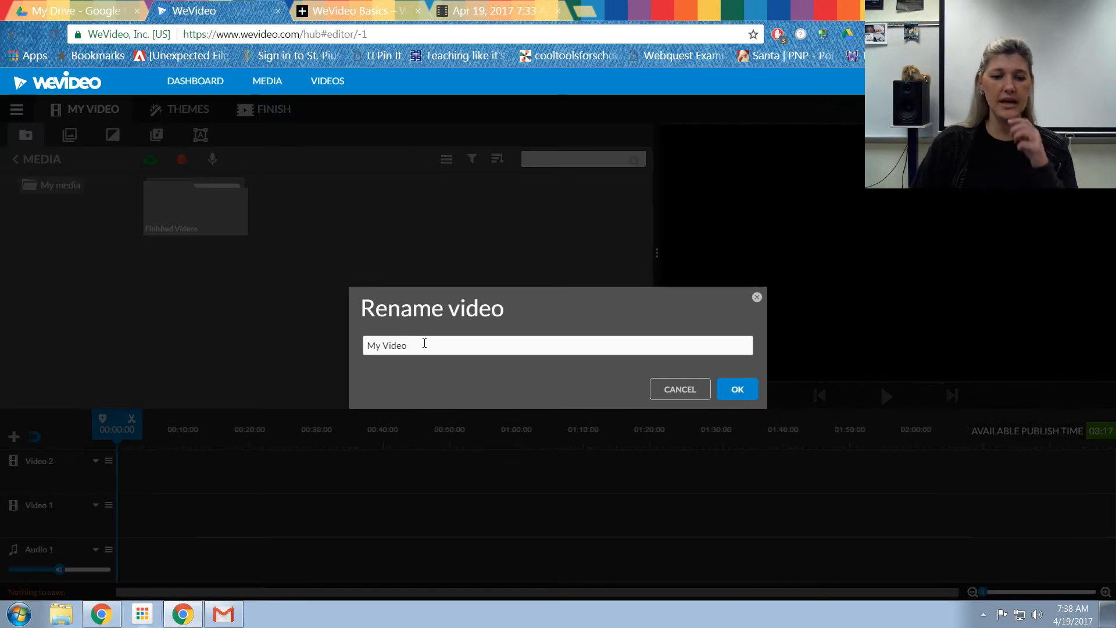
pyautogui.moveTo(429, 341); pyautogui.dragTo(73, 343)
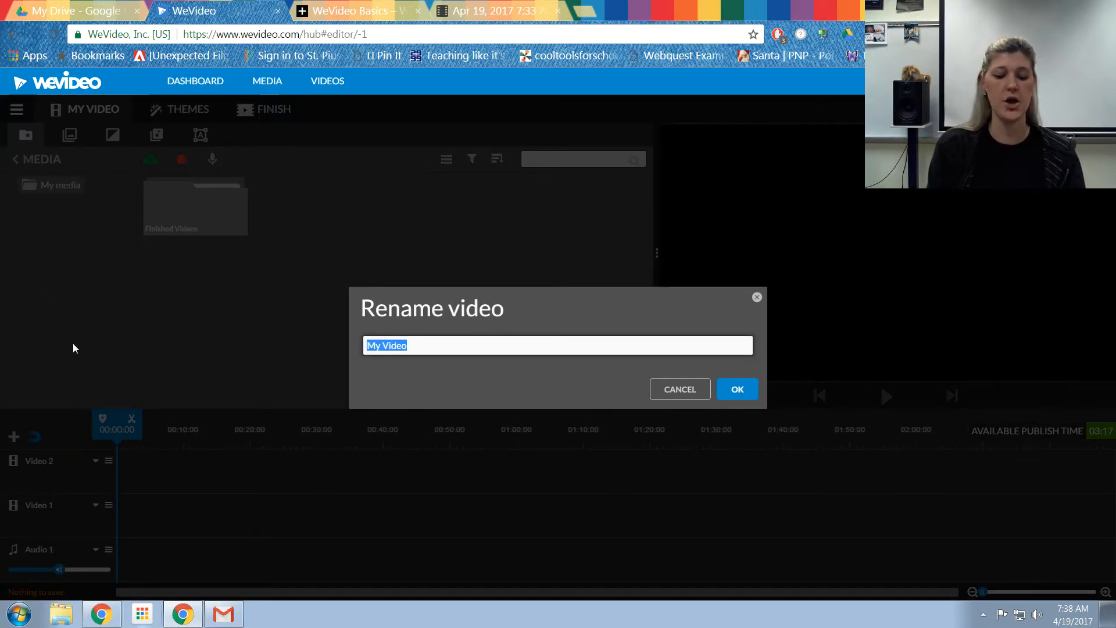
pyautogui.write('Wright Autob')
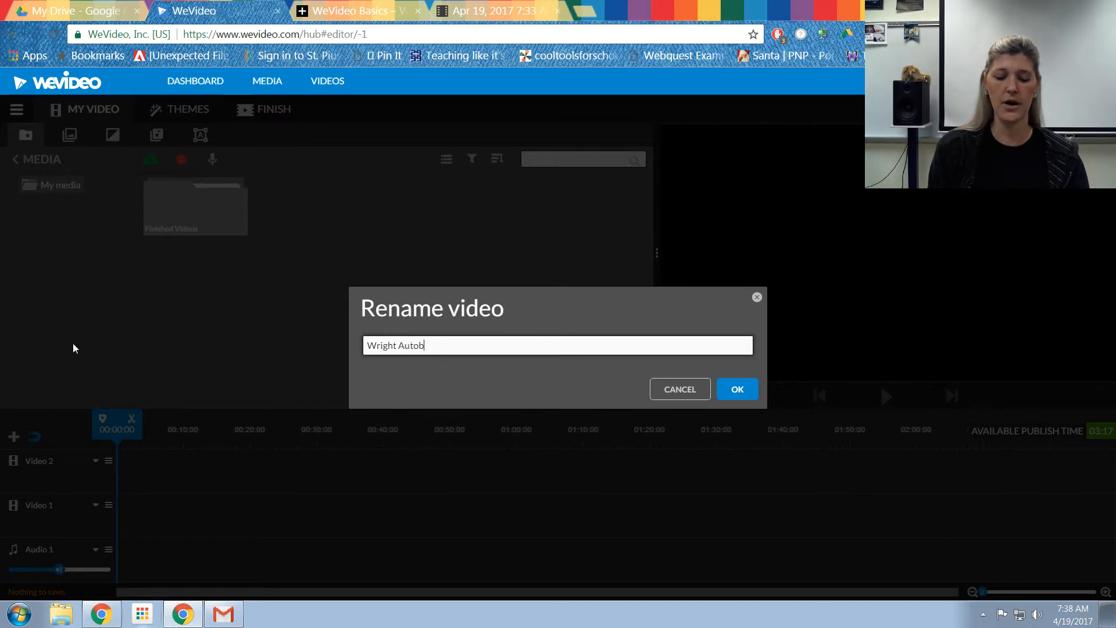
pyautogui.write('iography')
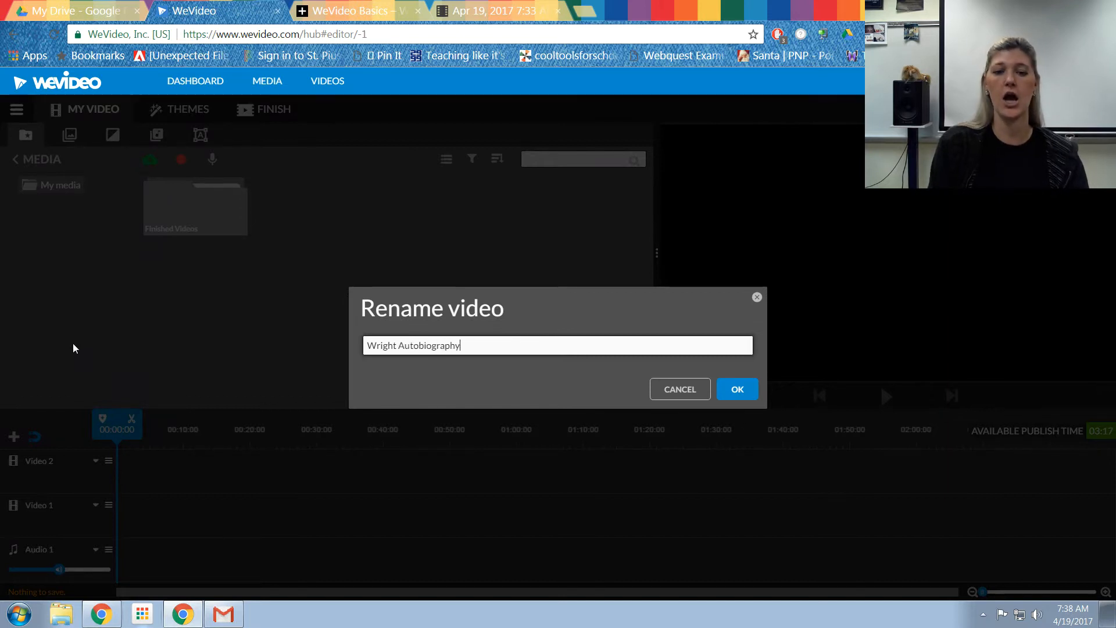
pyautogui.click(737, 389)
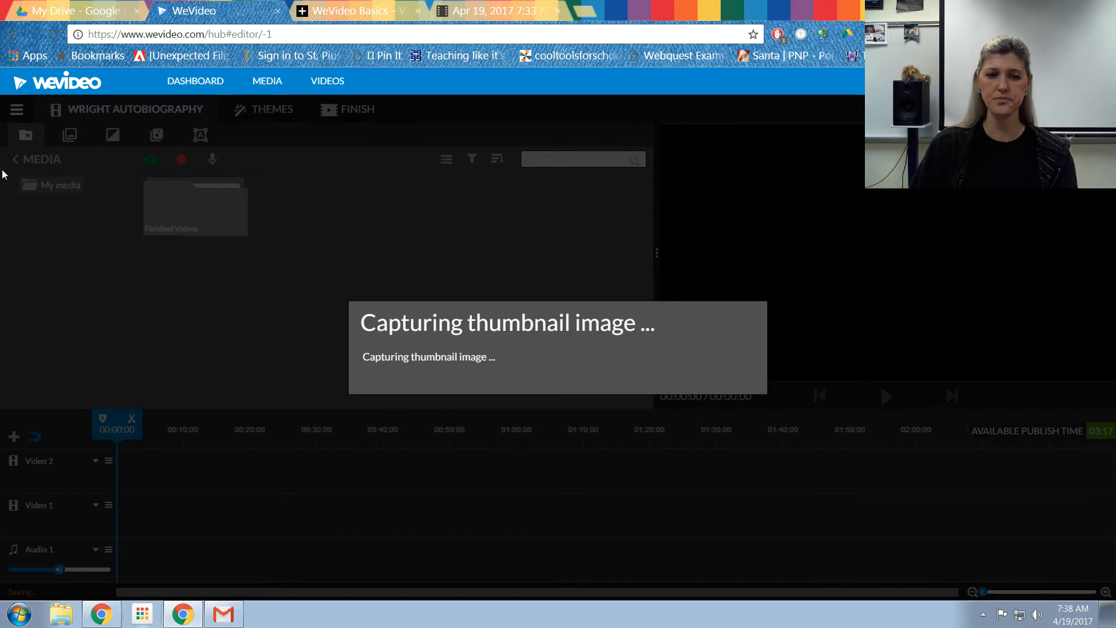
pyautogui.click(7, 116)
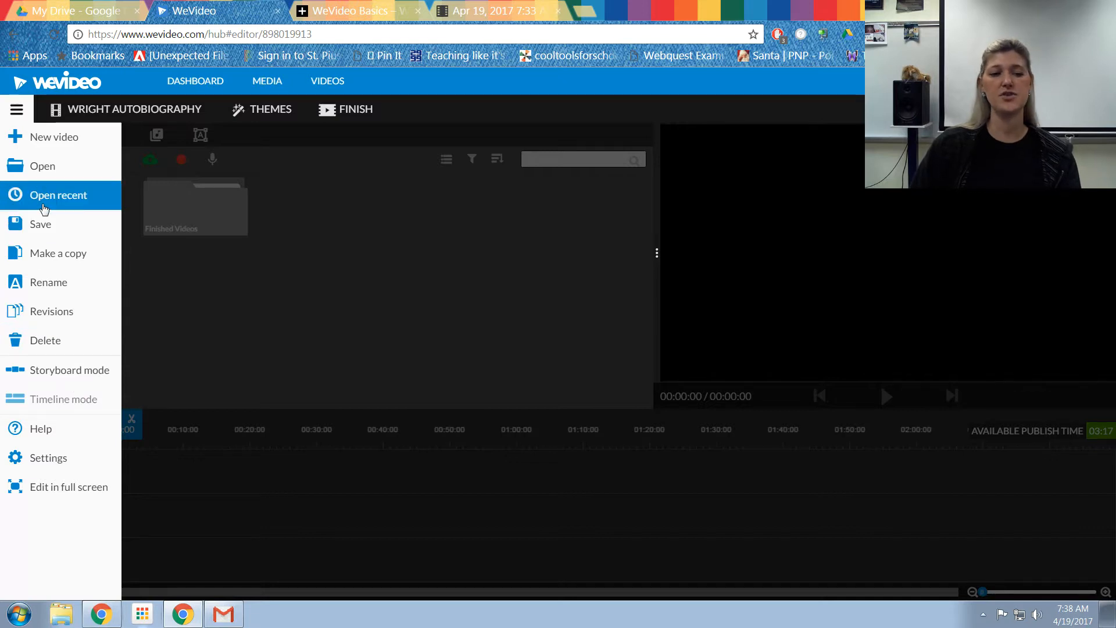
pyautogui.click(17, 110)
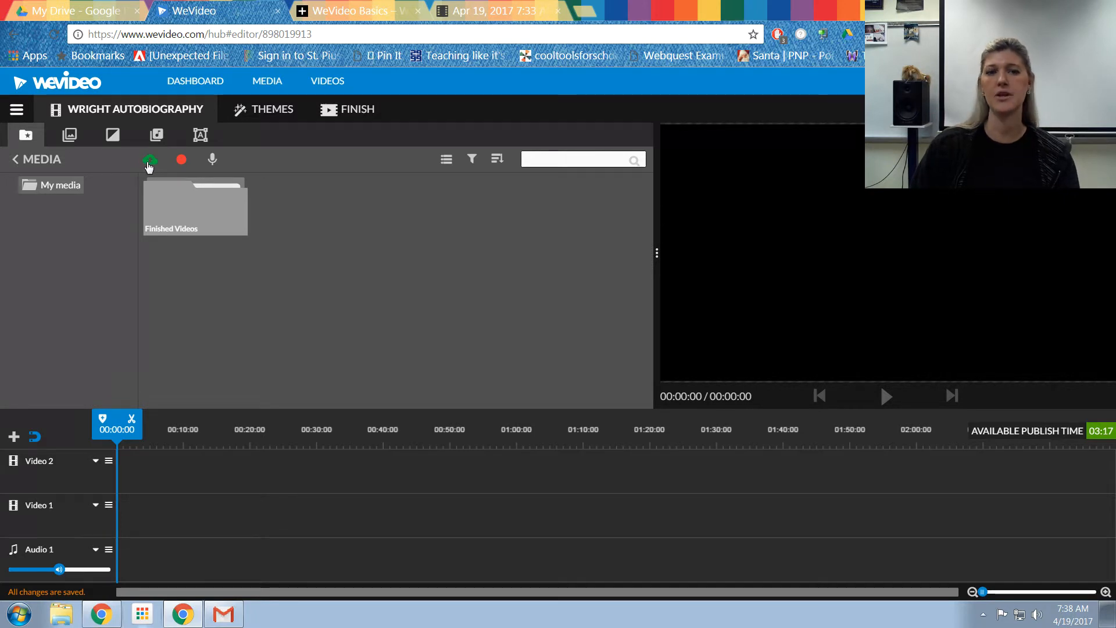
# Step: Open the media import file browser and go to the Disney folder on the D: drive
pyautogui.click(149, 163)
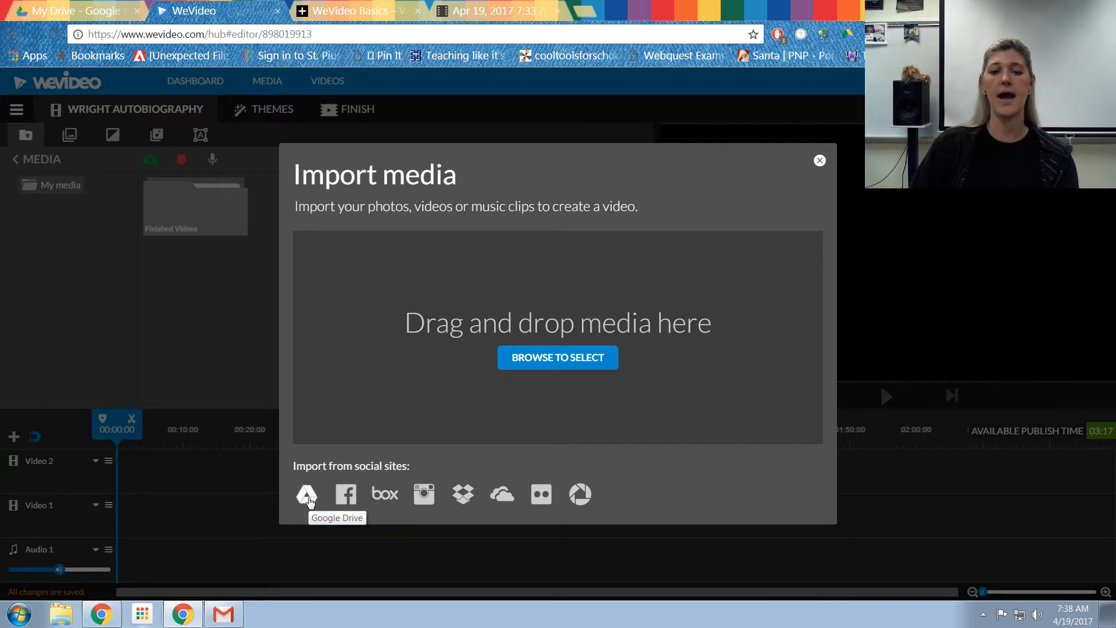
pyautogui.click(562, 363)
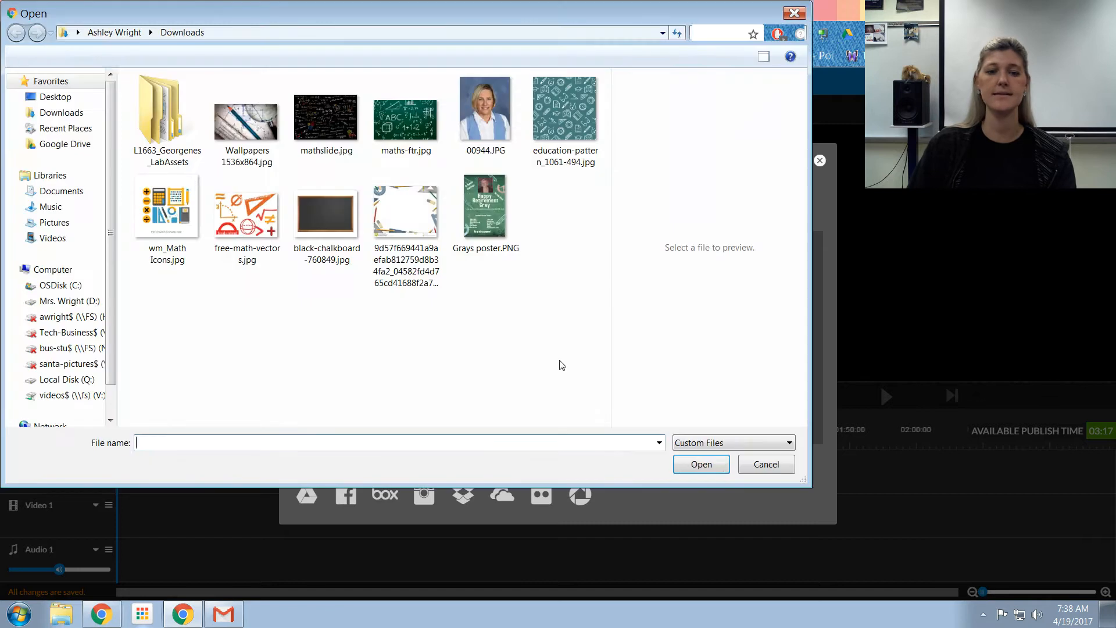
pyautogui.click(78, 301)
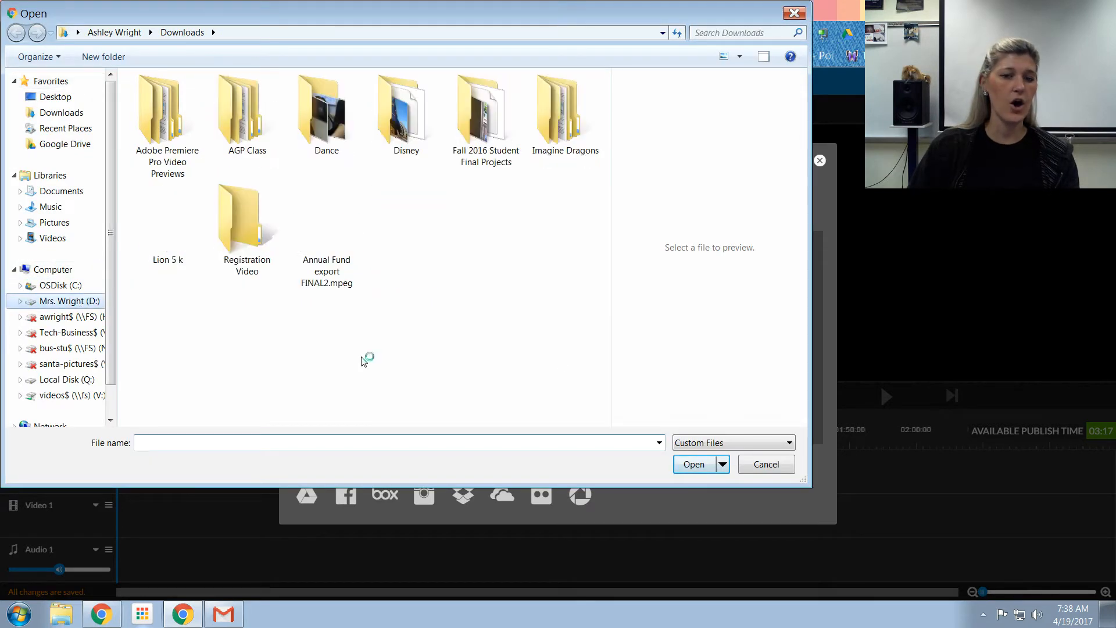
pyautogui.click(405, 123)
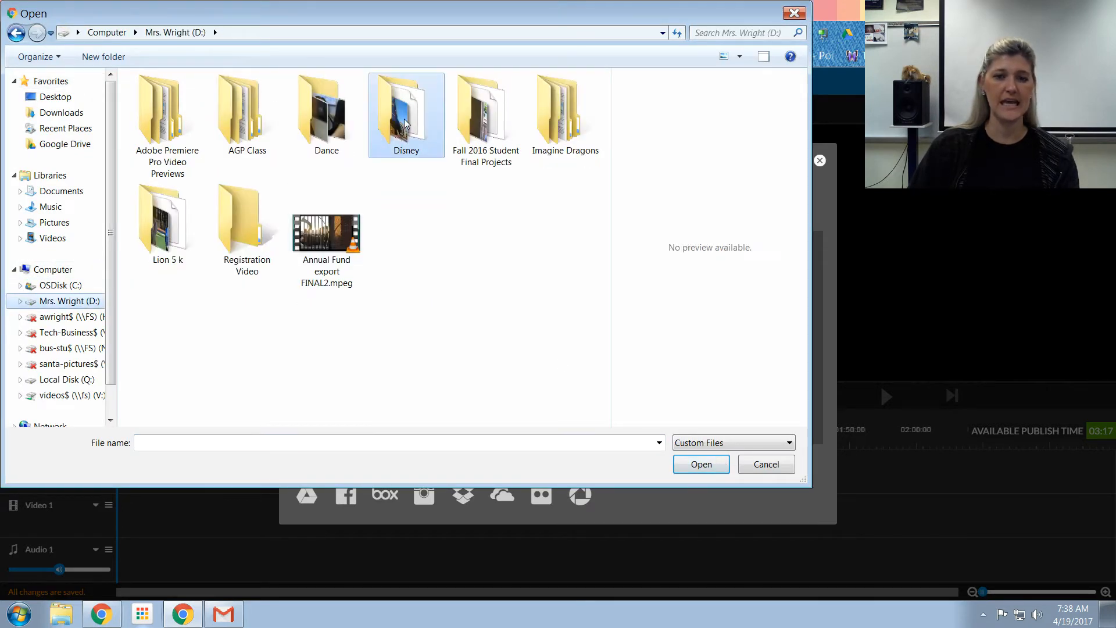
pyautogui.doubleClick(405, 124)
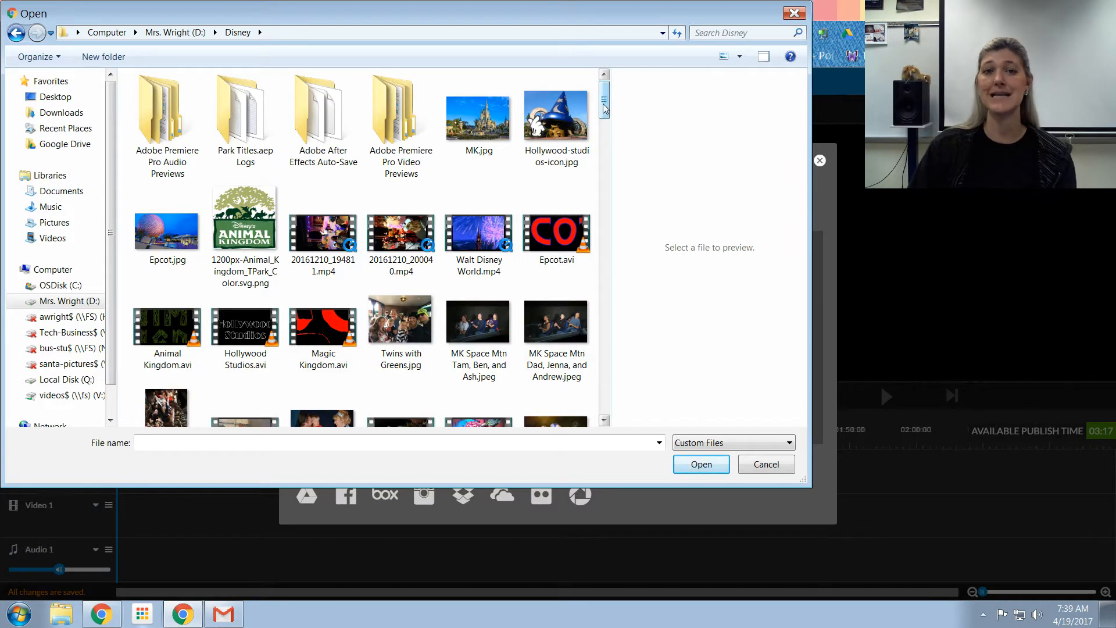
# Step: Import 20161210_200040.mp4, Walt Disney World.mp4, MK Seven Dwarves Mine Train Ride.jpeg and MK Meeting Snow White 1.mp4
pyautogui.moveTo(605, 108); pyautogui.dragTo(605, 115)
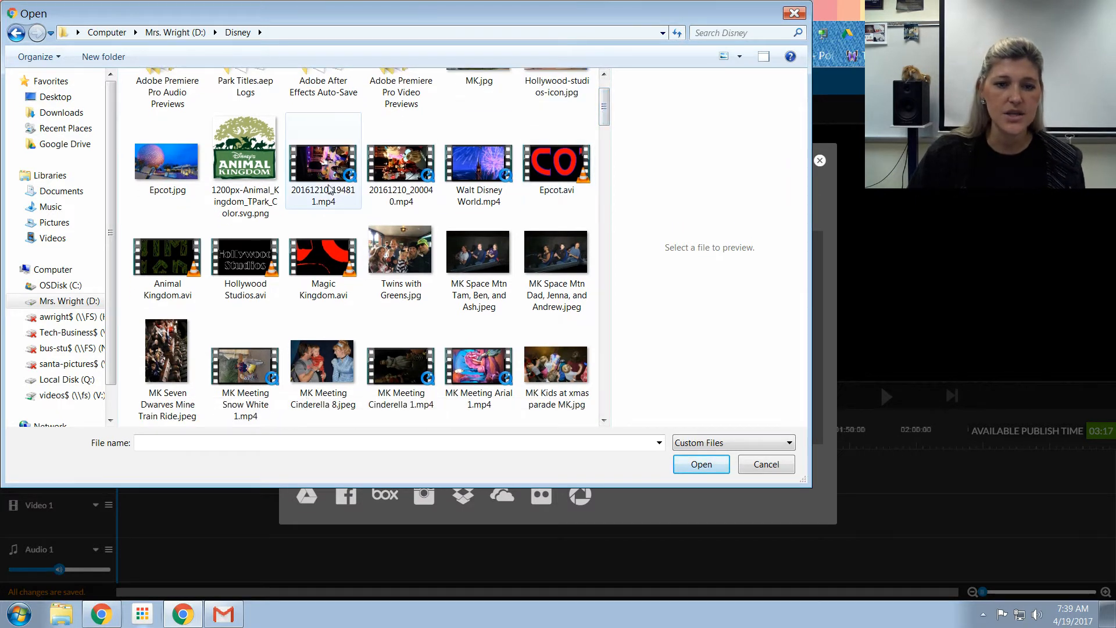
pyautogui.click(401, 174)
pyautogui.moveTo(605, 112); pyautogui.dragTo(608, 128)
pyautogui.keyDown('ctrl'); pyautogui.click(478, 145); pyautogui.keyUp('ctrl')
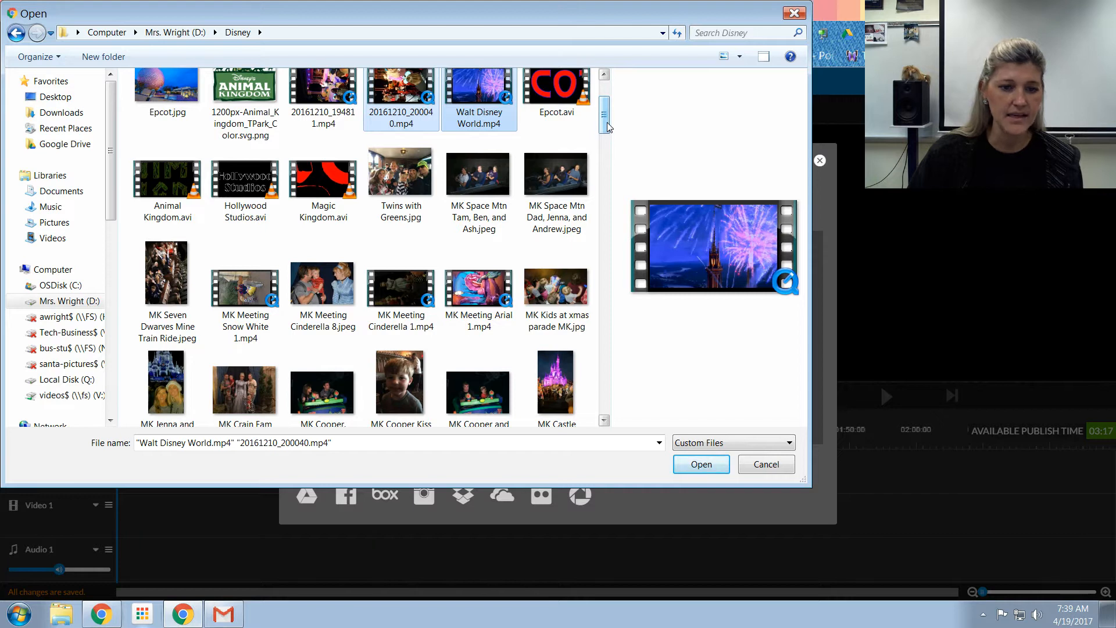
pyautogui.keyDown('ctrl'); pyautogui.keyDown('shift'); pyautogui.click(167, 279); pyautogui.keyUp('shift'); pyautogui.keyUp('ctrl')
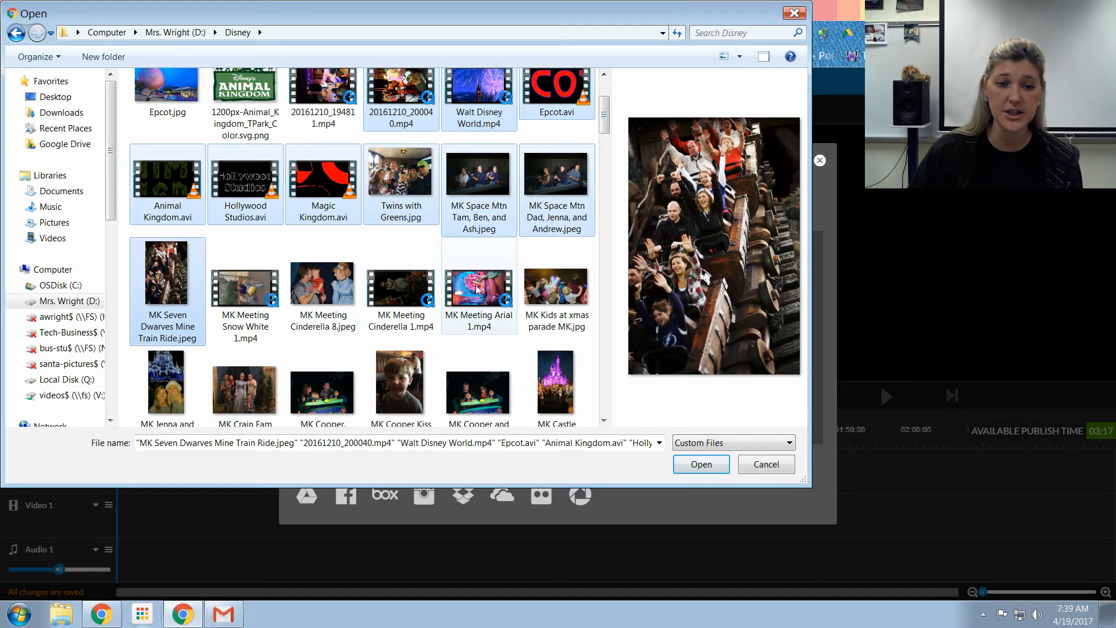
pyautogui.click(401, 105)
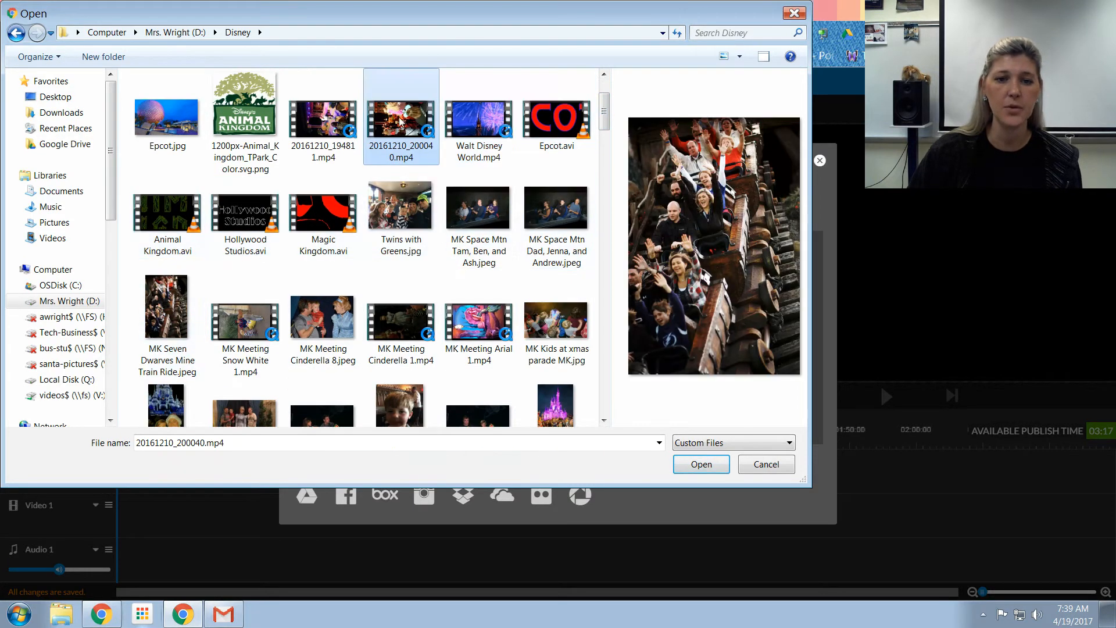
pyautogui.keyDown('ctrl'); pyautogui.click(474, 146); pyautogui.keyUp('ctrl')
pyautogui.keyDown('ctrl'); pyautogui.click(167, 314); pyautogui.keyUp('ctrl')
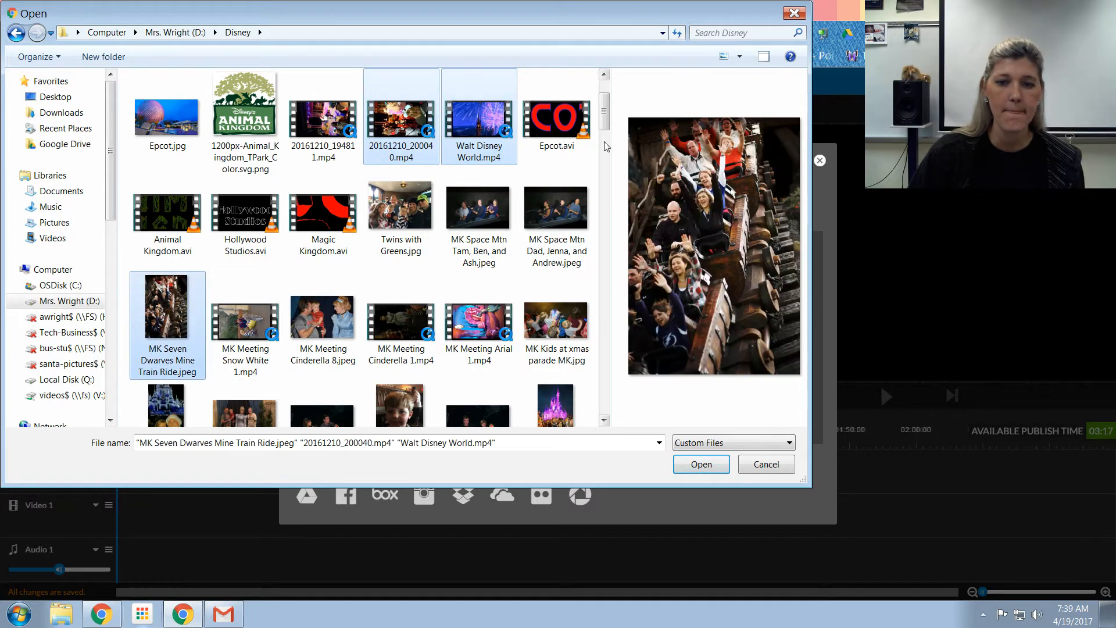
pyautogui.moveTo(605, 127); pyautogui.dragTo(606, 133)
pyautogui.keyDown('ctrl'); pyautogui.click(245, 256); pyautogui.keyUp('ctrl')
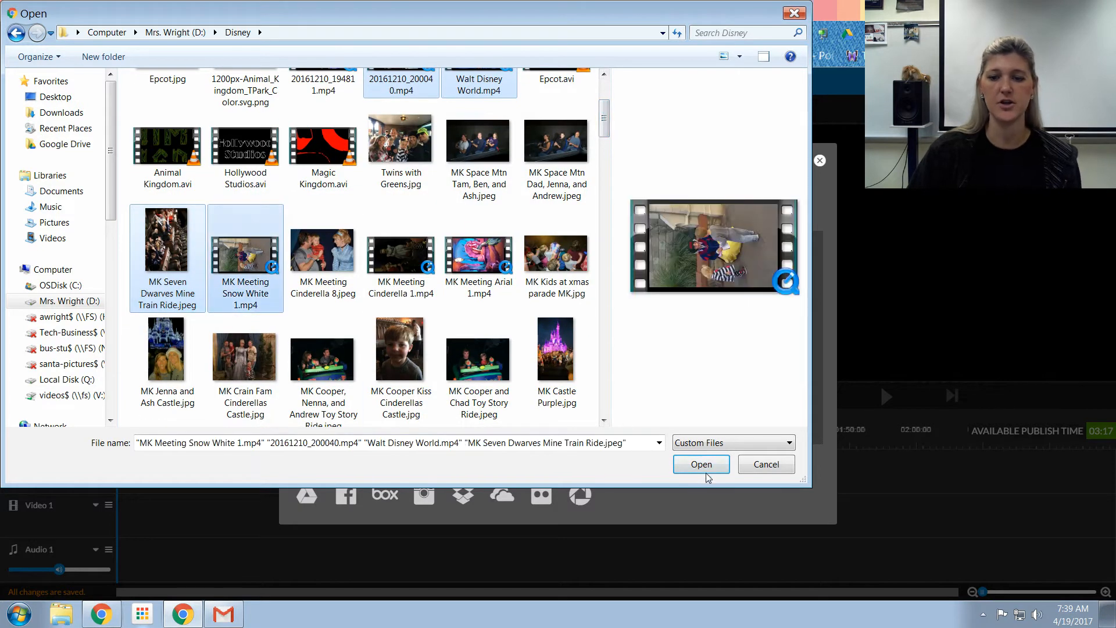
pyautogui.click(705, 472)
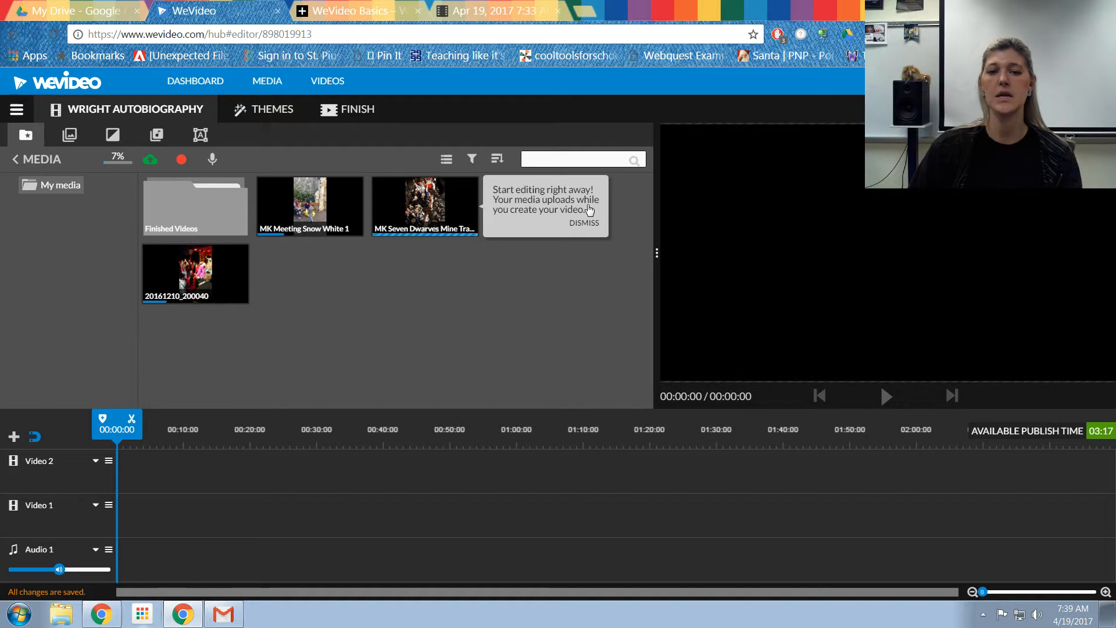
# Step: Dismiss the upload tip and play then pause a preview of the Walt Disney World clip
pyautogui.click(584, 224)
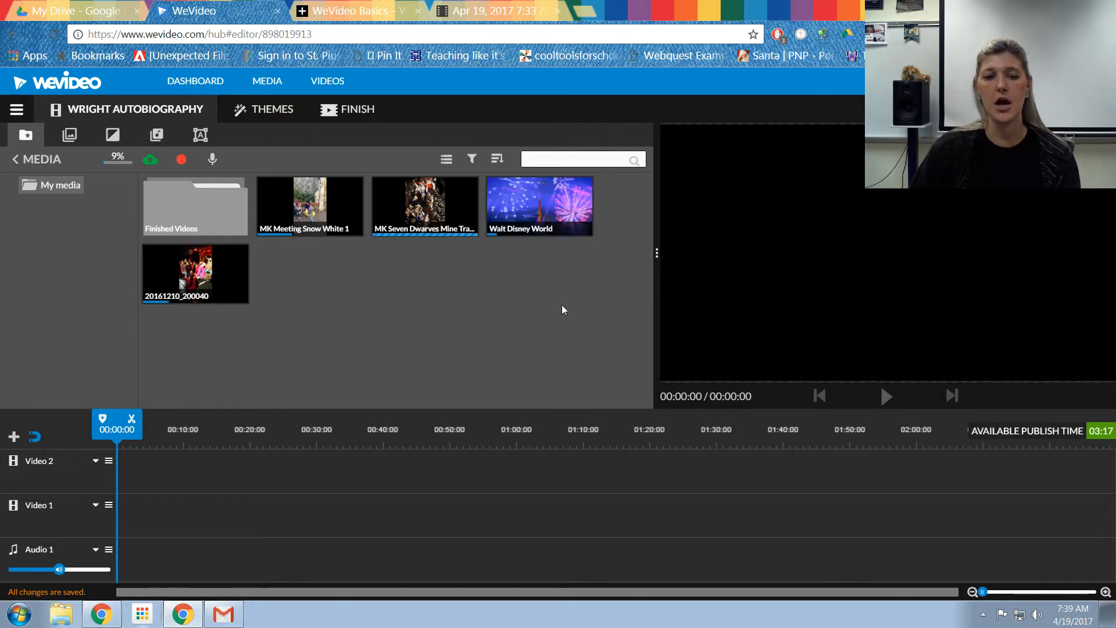
pyautogui.click(538, 215)
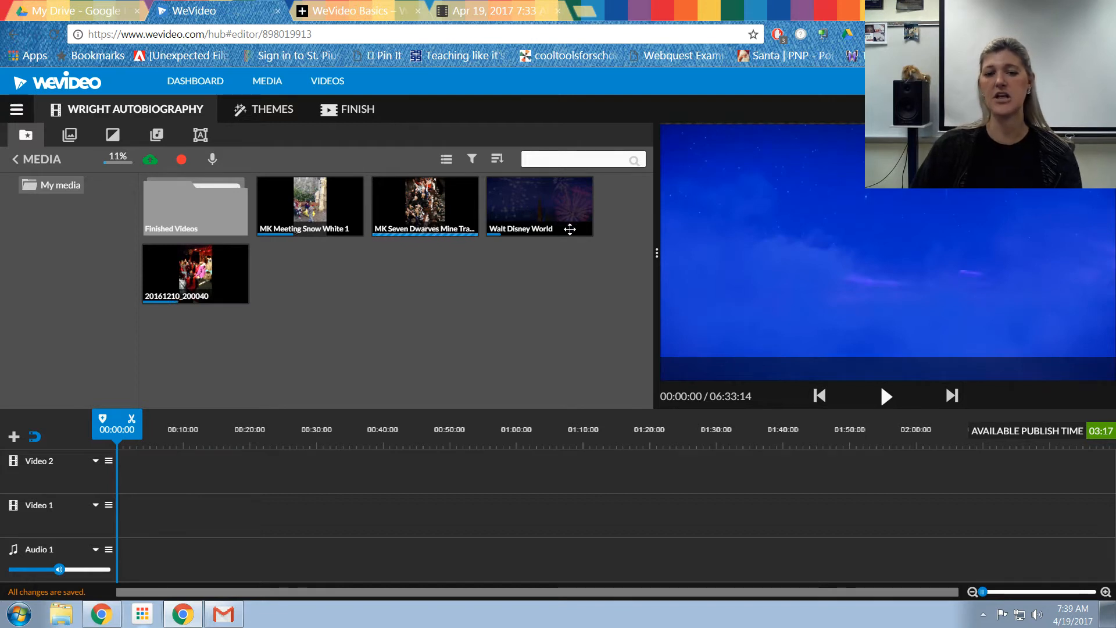
pyautogui.click(886, 398)
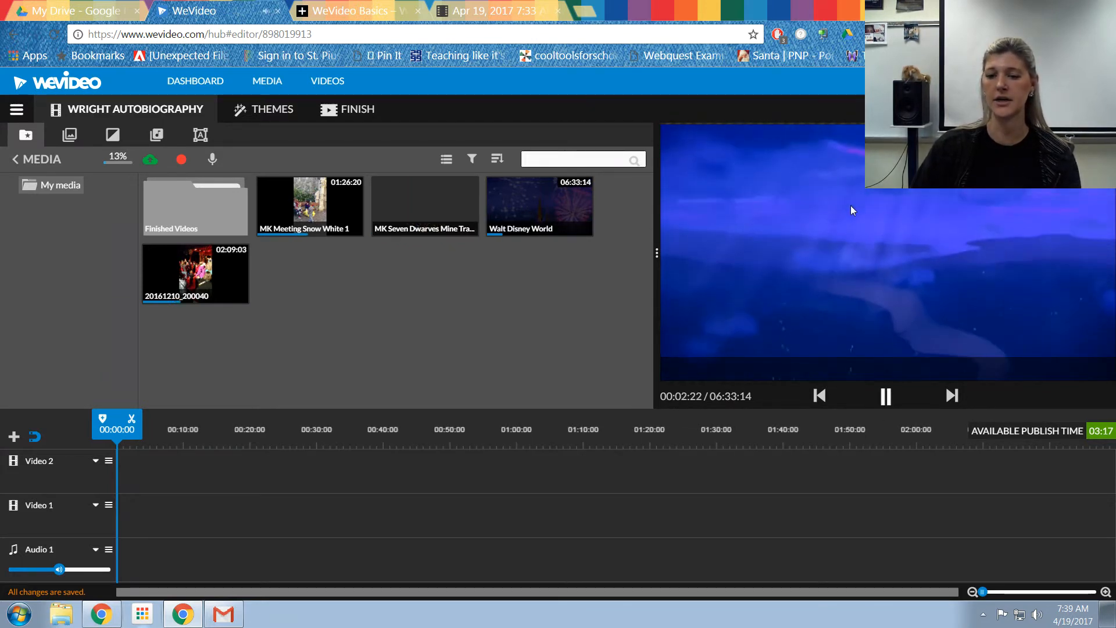
pyautogui.click(886, 397)
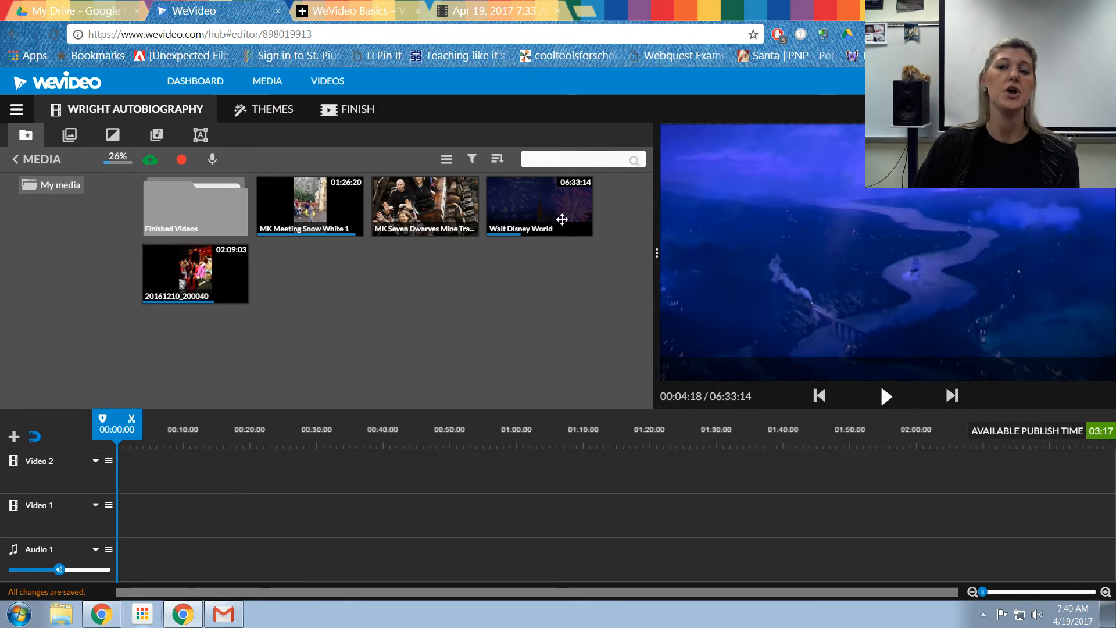
# Step: Add the Walt Disney World clip to the Video 1 track and cancel the upgrade prompt
pyautogui.moveTo(538, 225); pyautogui.dragTo(131, 525)
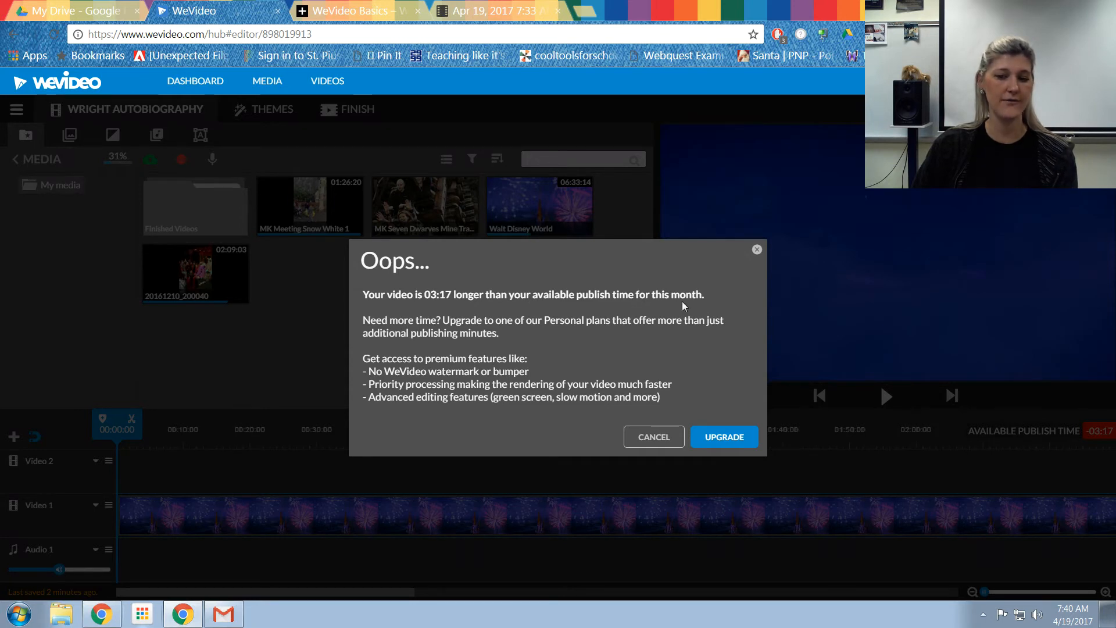
pyautogui.click(653, 436)
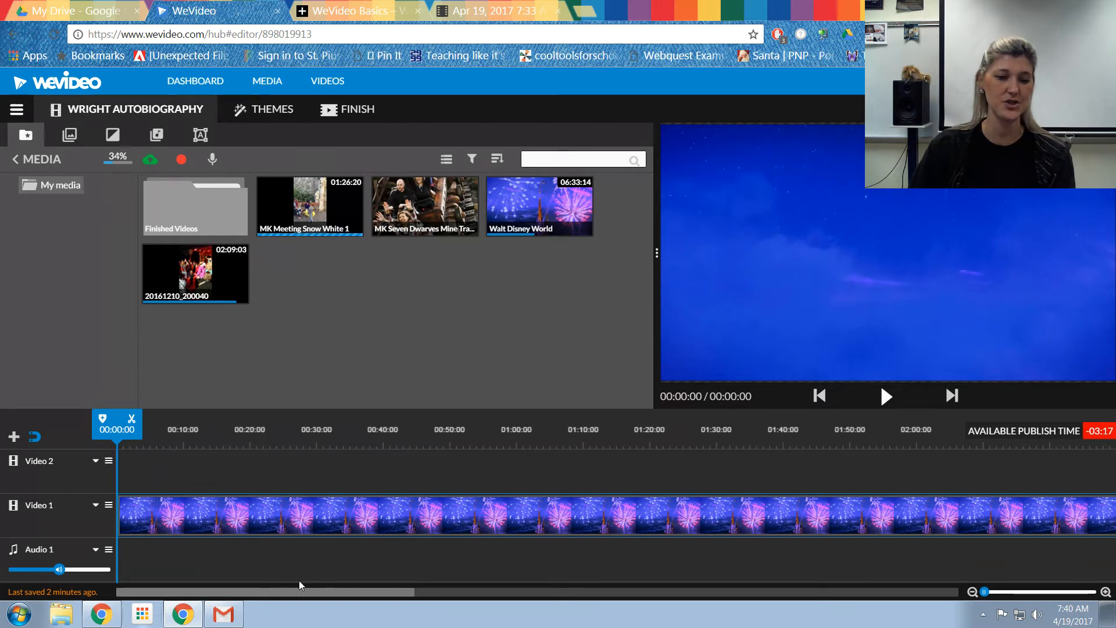
# Step: Try trimming the beginning of the Walt Disney World clip on Video 1 and preview the result
pyautogui.click(141, 524)
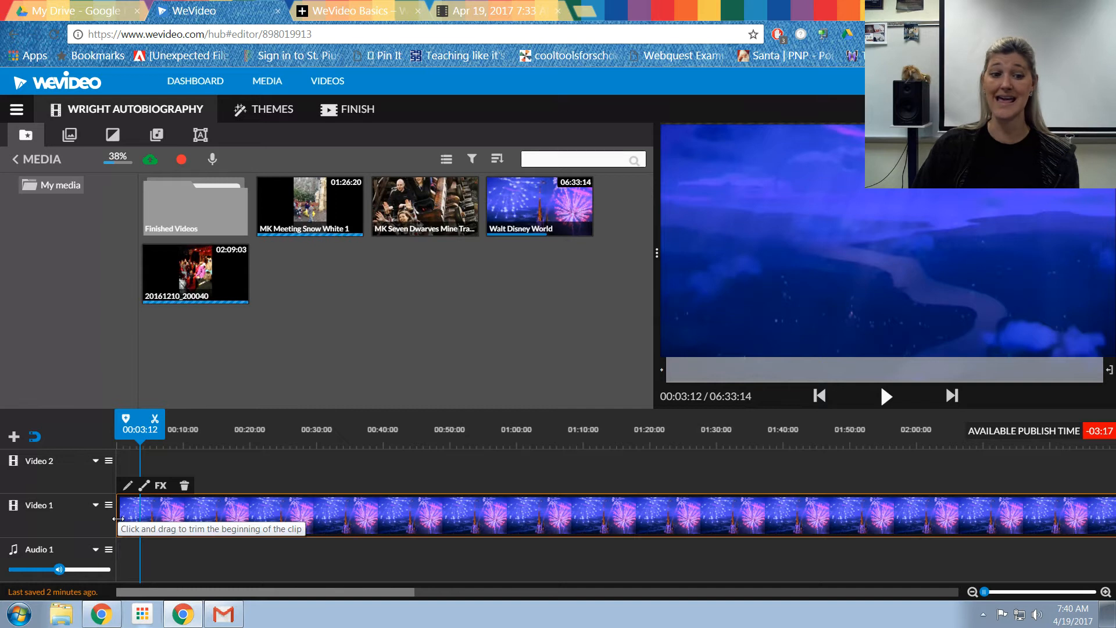
pyautogui.moveTo(119, 509)
pyautogui.mouseDown()
pyautogui.moveTo(951, 517)
pyautogui.moveTo(884, 531)
pyautogui.moveTo(234, 501)
pyautogui.moveTo(119, 518)
pyautogui.mouseUp()
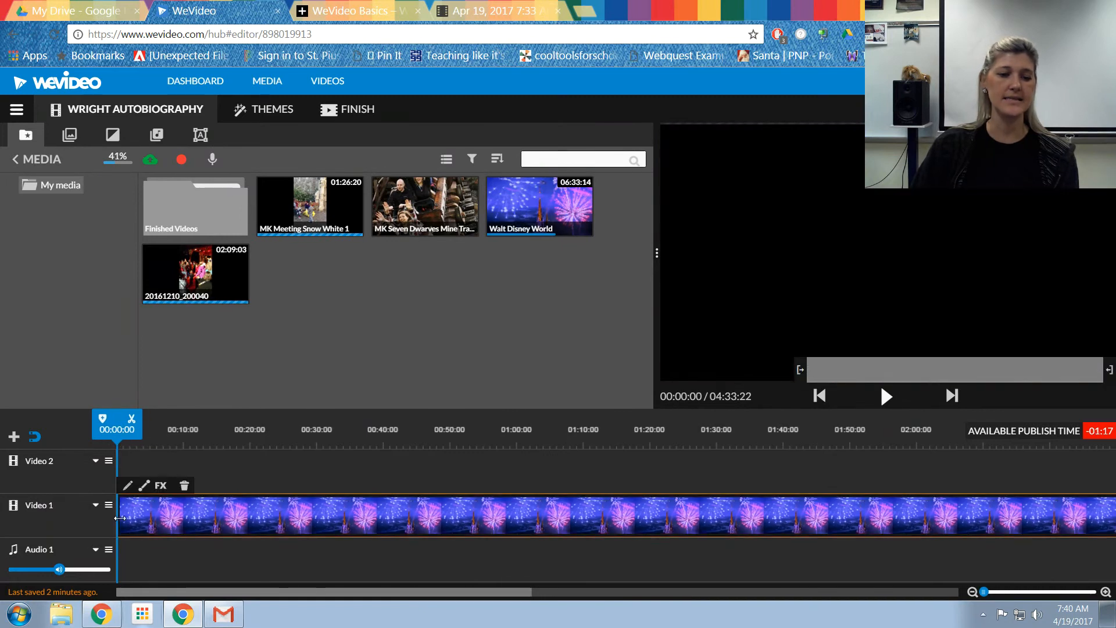
pyautogui.moveTo(206, 519)
pyautogui.mouseDown()
pyautogui.moveTo(818, 517)
pyautogui.moveTo(184, 518)
pyautogui.mouseUp()
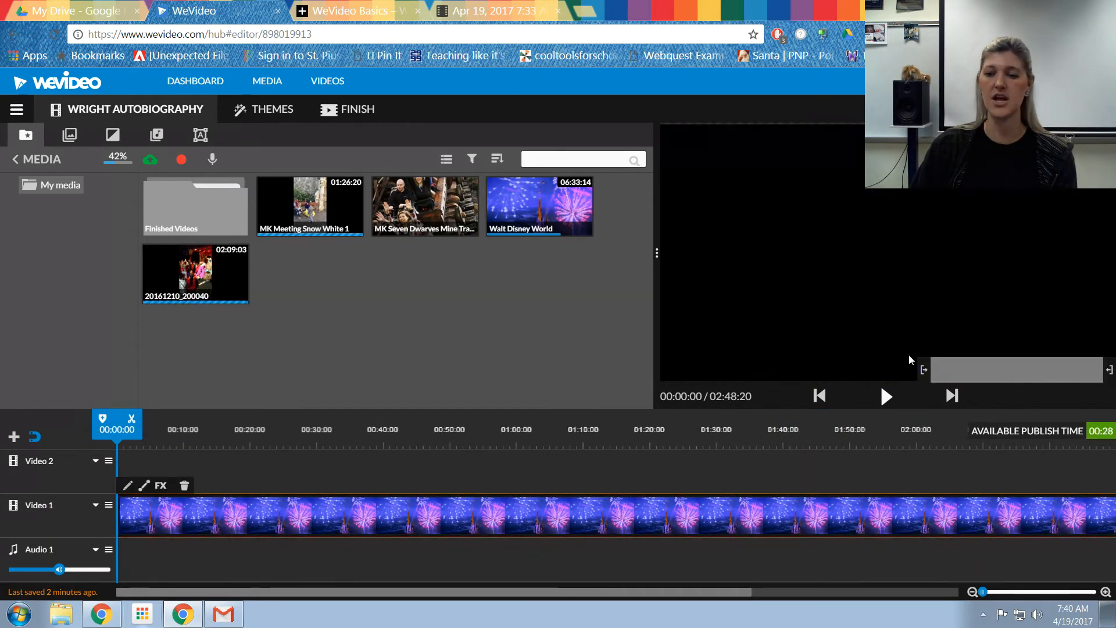
pyautogui.click(888, 397)
pyautogui.click(886, 396)
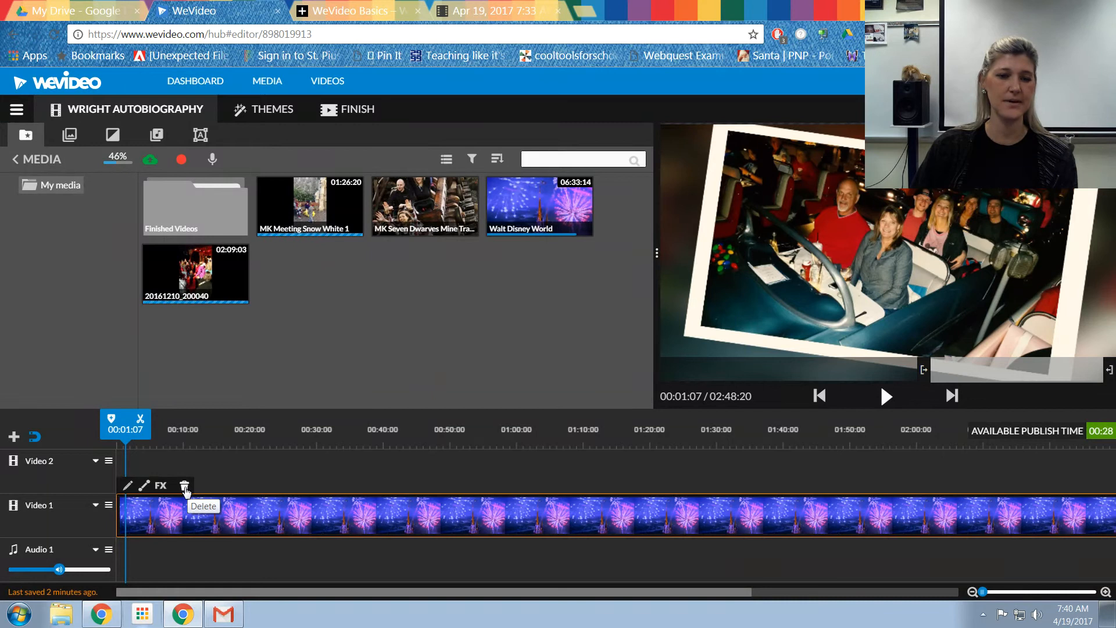
# Step: Try moving the Walt Disney World clip along the Video 1 track
pyautogui.moveTo(164, 504); pyautogui.dragTo(373, 509)
pyautogui.moveTo(121, 515); pyautogui.dragTo(682, 529)
pyautogui.moveTo(400, 519); pyautogui.dragTo(578, 521)
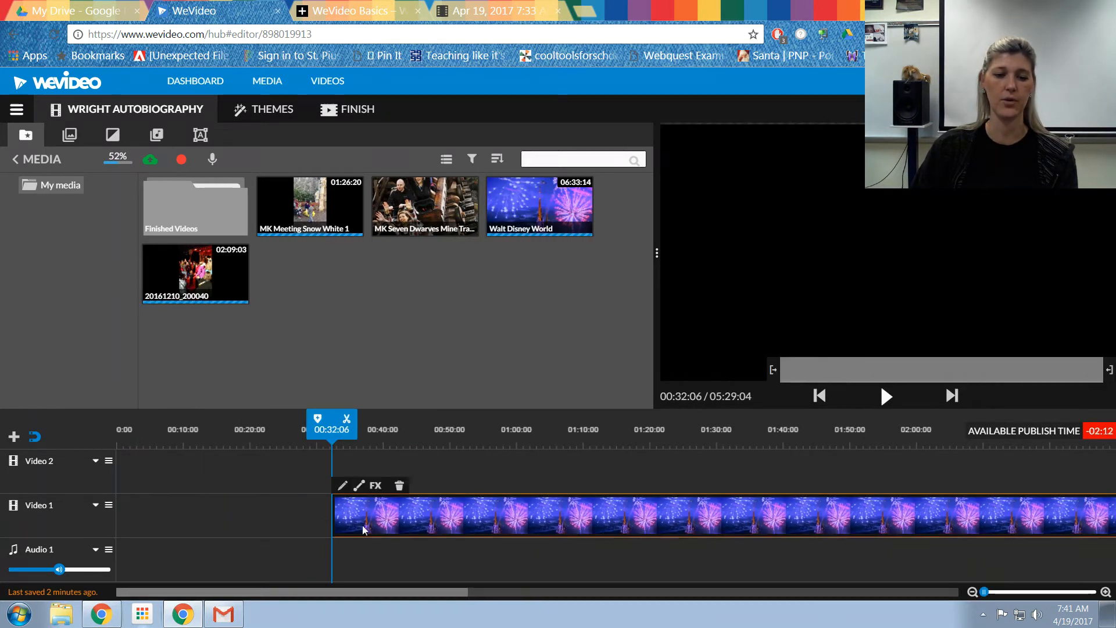
pyautogui.moveTo(2, 506); pyautogui.dragTo(2, 506)
pyautogui.moveTo(116, 517); pyautogui.dragTo(324, 519)
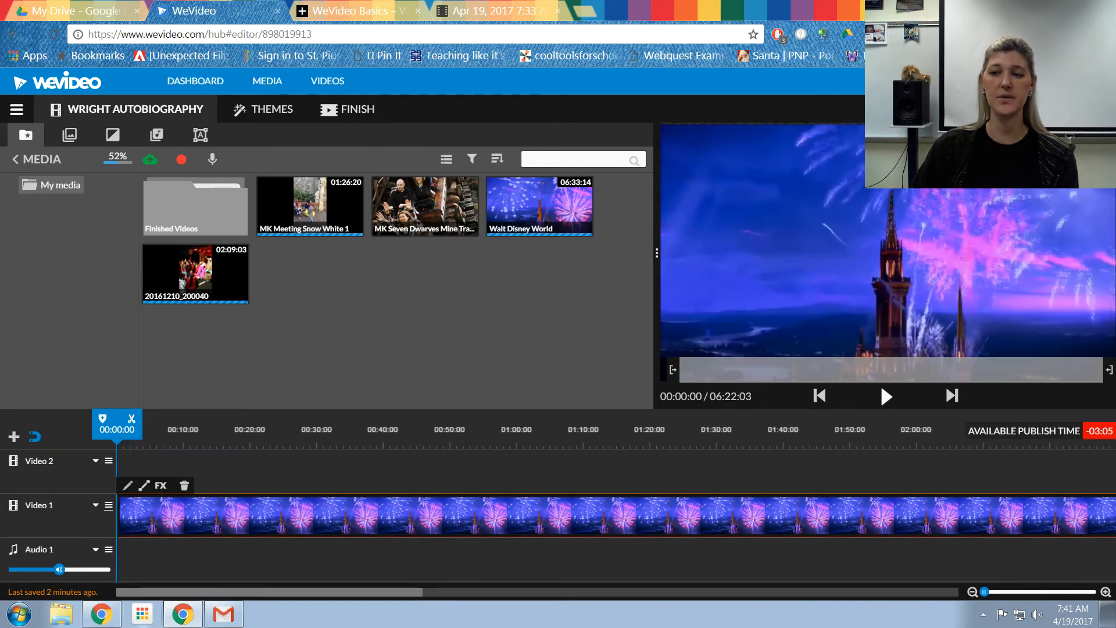
pyautogui.moveTo(119, 516); pyautogui.dragTo(283, 516)
pyautogui.moveTo(119, 516); pyautogui.dragTo(332, 516)
pyautogui.moveTo(119, 516); pyautogui.dragTo(823, 515)
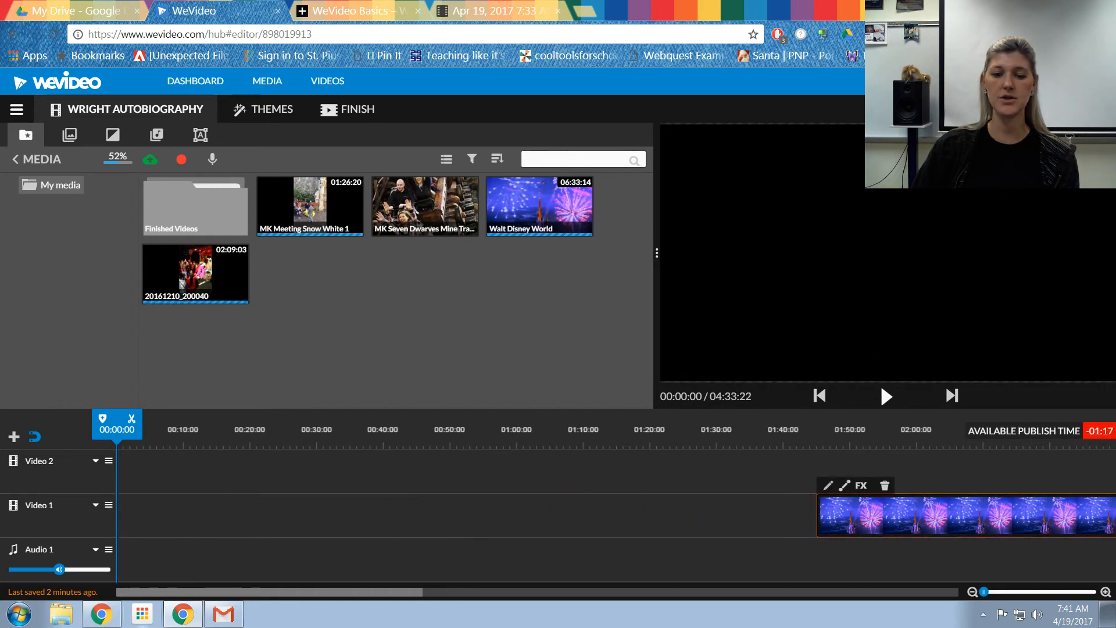
# Step: Undo the clip edits and add the Walt Disney World clip to the start of Video 1 again
pyautogui.hotkey('ctrl', 'z')
pyautogui.hotkey('ctrl', 'z')
pyautogui.hotkey('ctrl', 'z')
pyautogui.hotkey('ctrl', 'z')
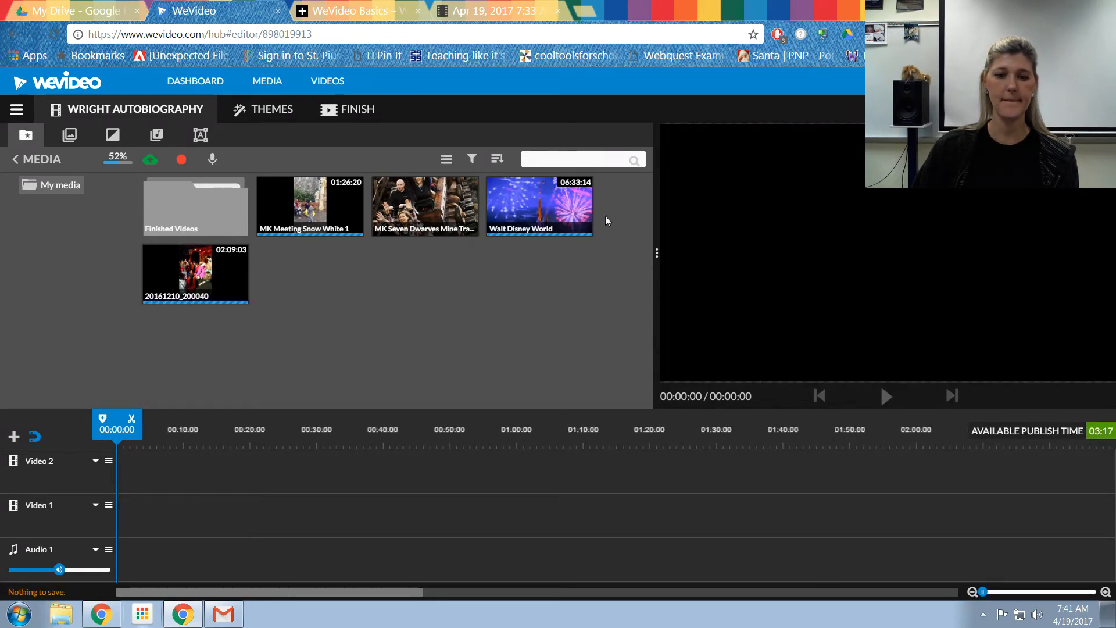
pyautogui.moveTo(538, 209); pyautogui.dragTo(132, 518)
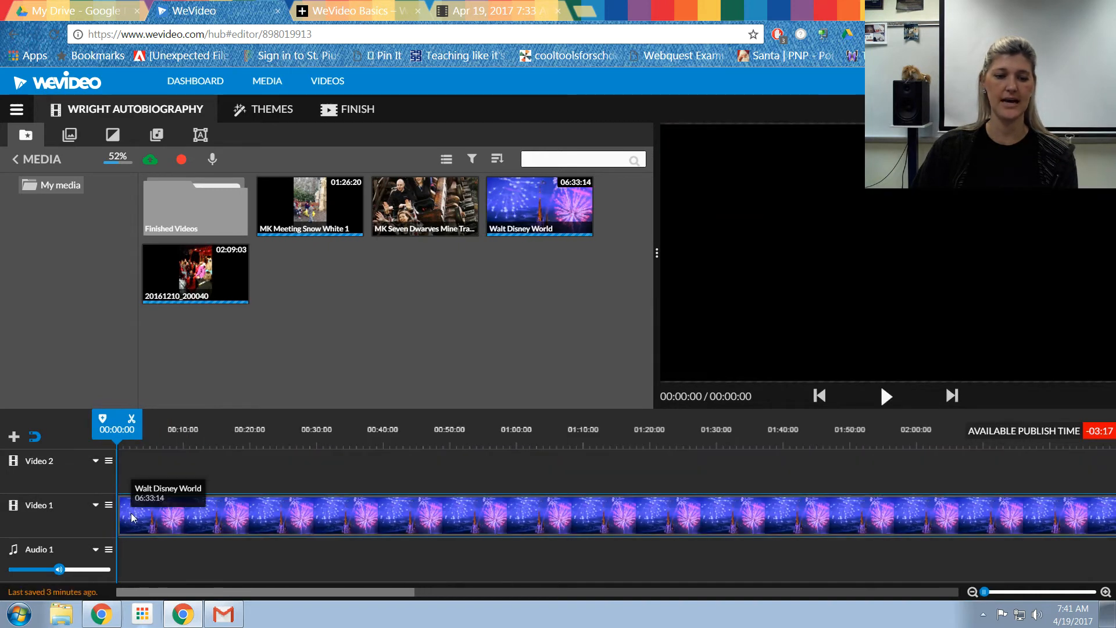
# Step: Split the Walt Disney World clip at about 00:23:07 and delete the part after the split
pyautogui.moveTo(117, 442); pyautogui.dragTo(278, 492)
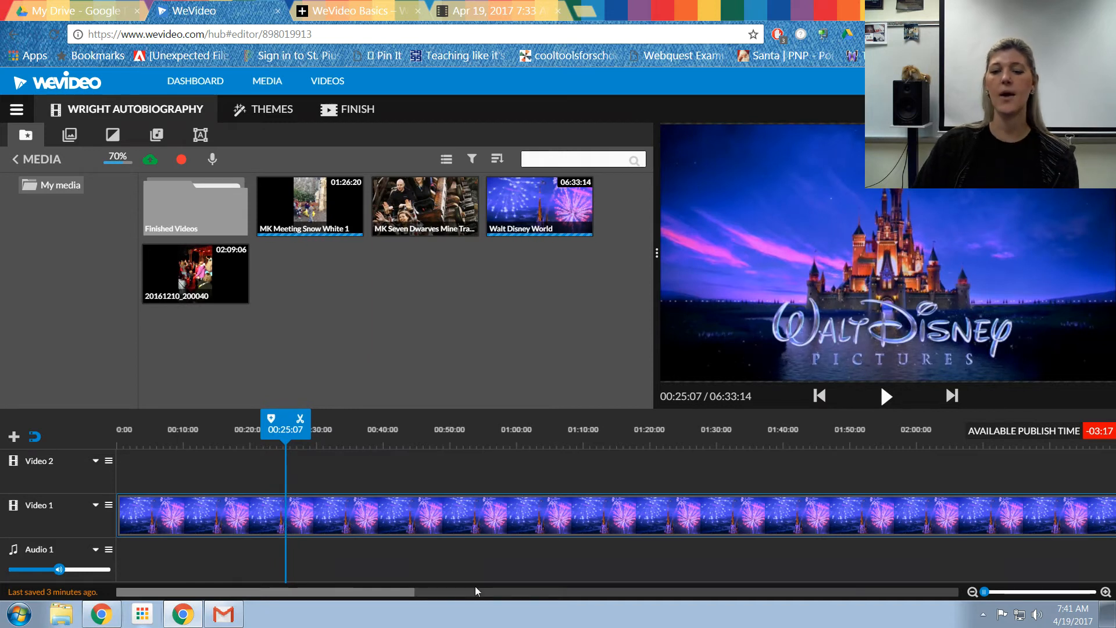
pyautogui.moveTo(284, 594); pyautogui.dragTo(248, 622)
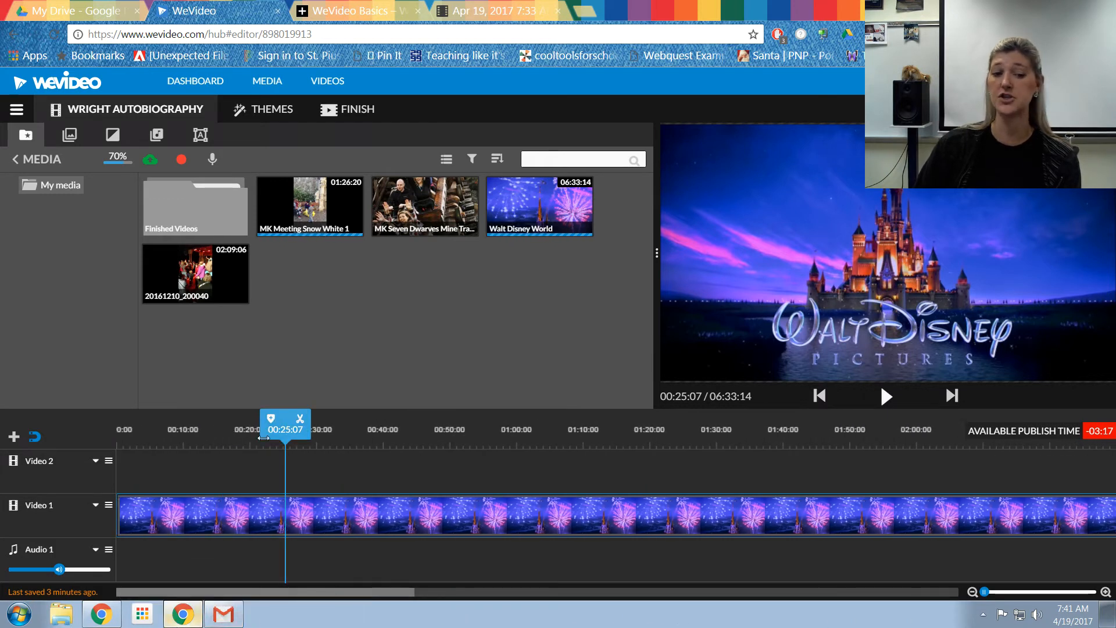
pyautogui.click(269, 510)
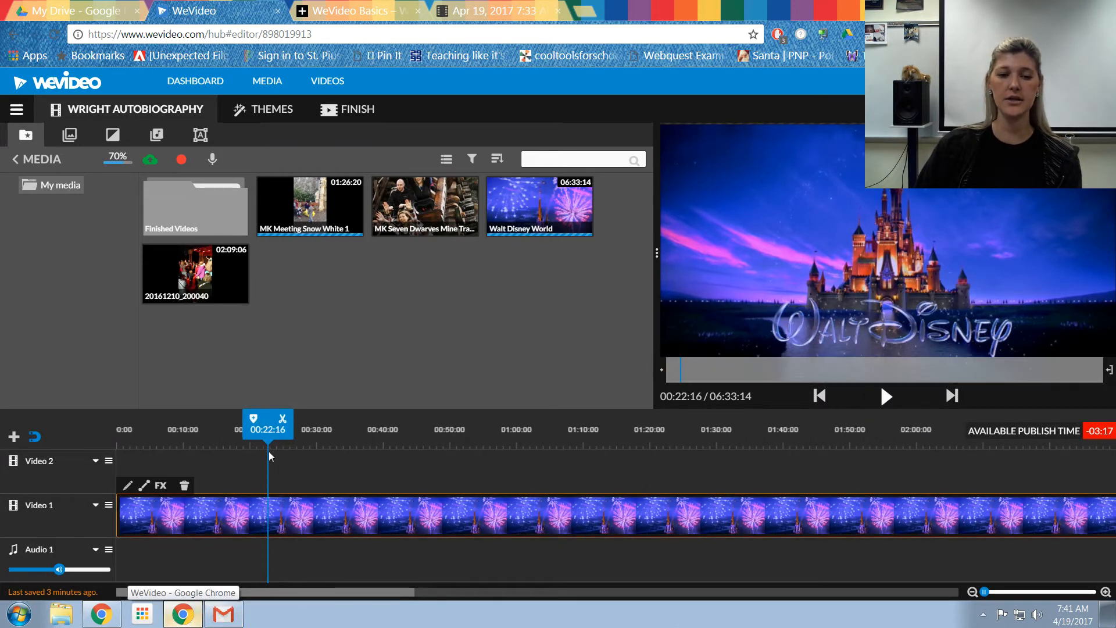
pyautogui.moveTo(268, 420); pyautogui.dragTo(274, 417)
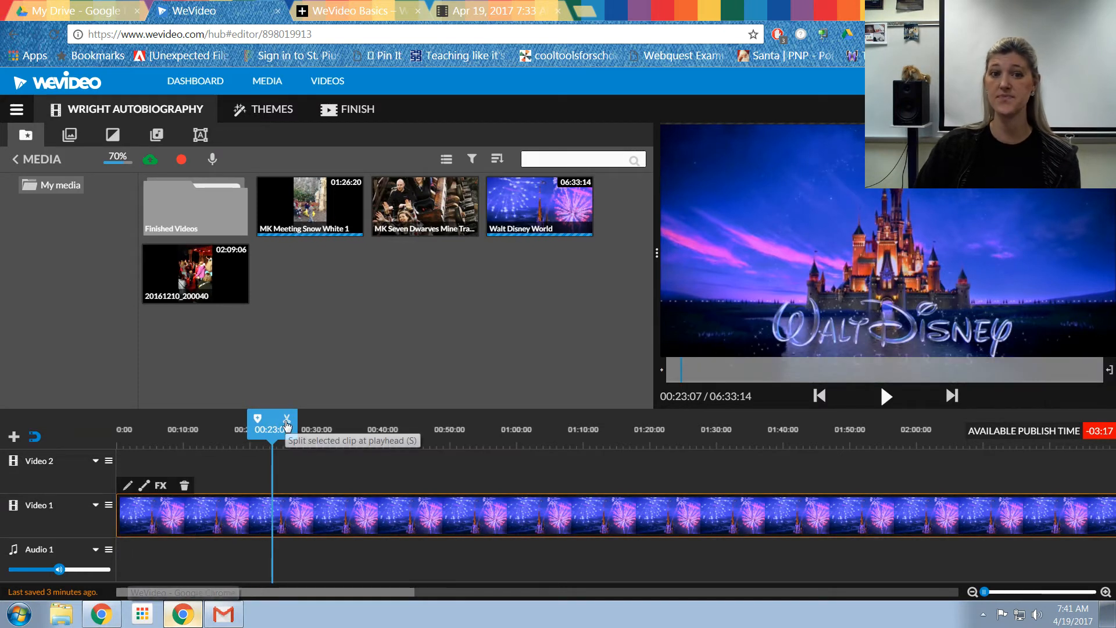
pyautogui.click(287, 425)
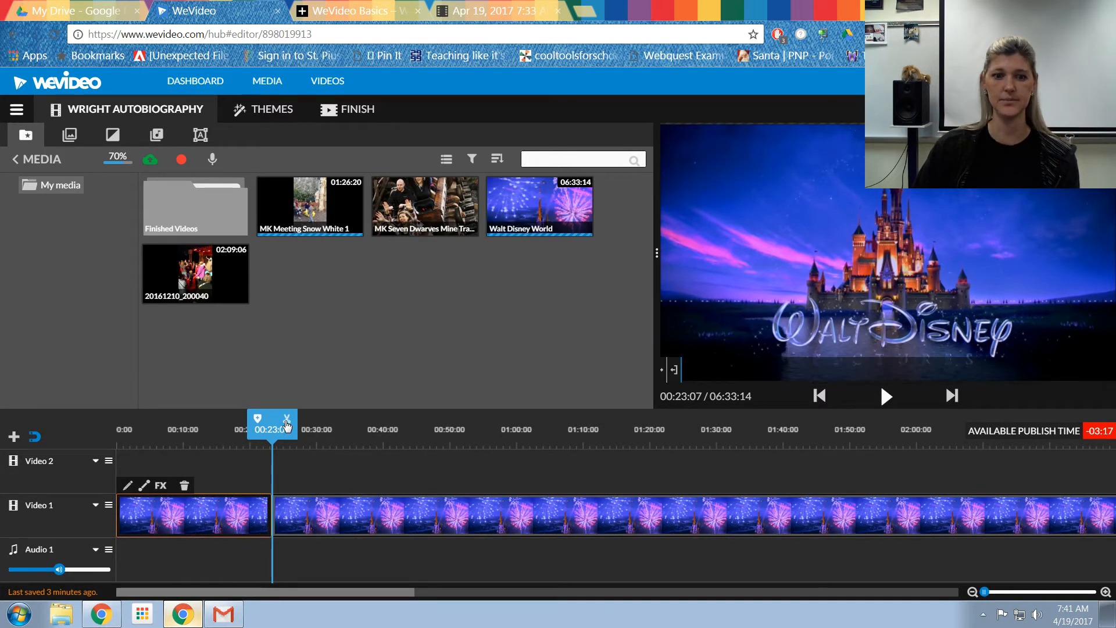
pyautogui.click(328, 523)
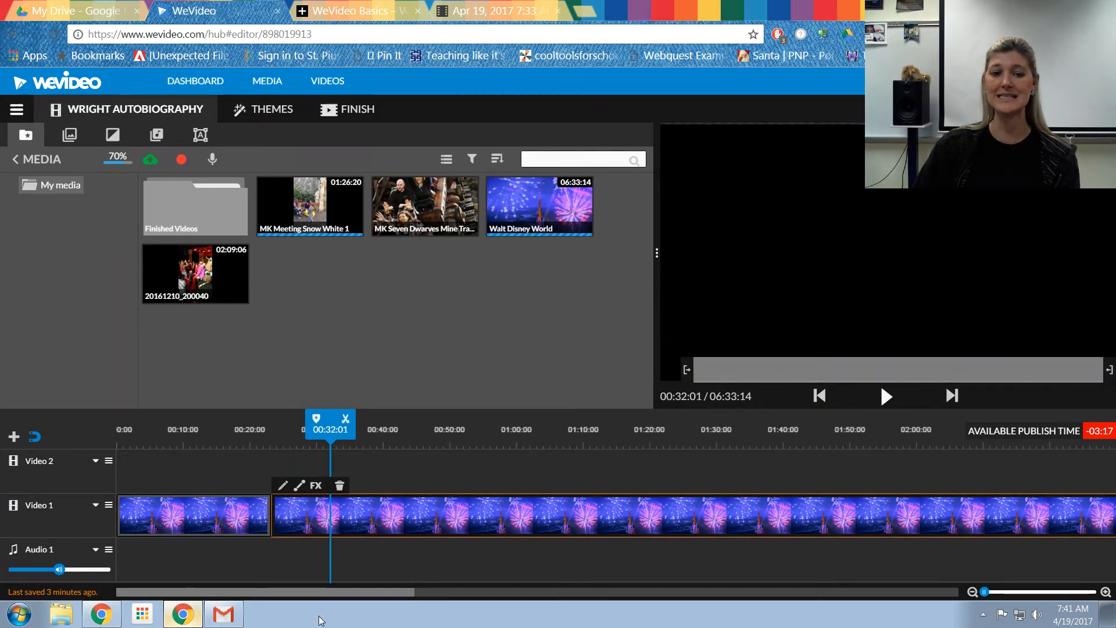
pyautogui.press('Delete')
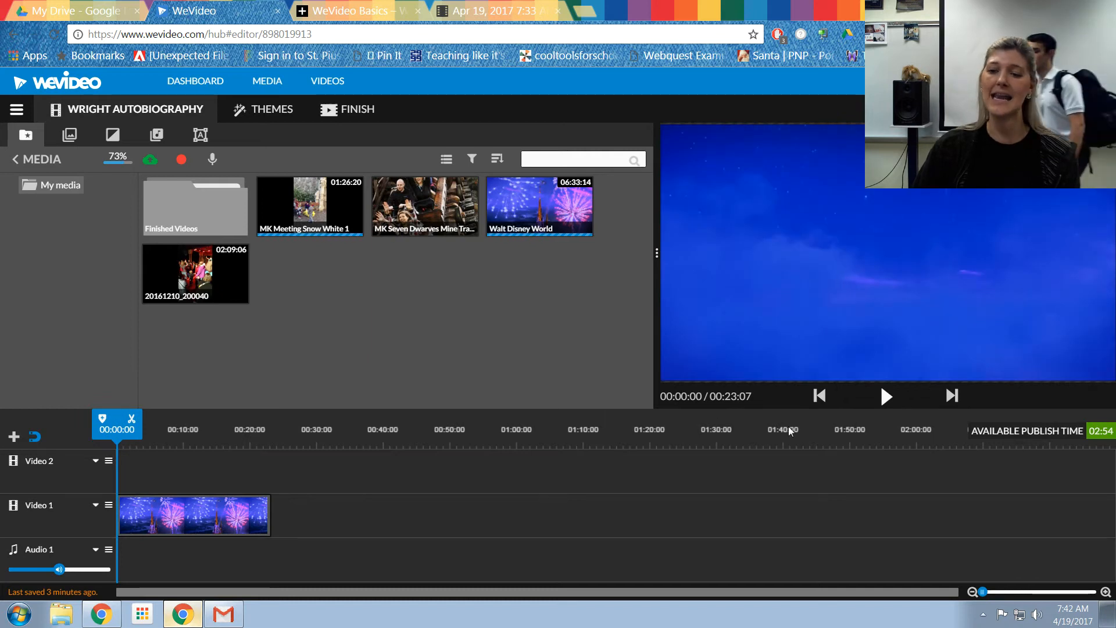
# Step: Preview the shortened clip, then add a Text title to the Video 2 track at the start
pyautogui.click(886, 398)
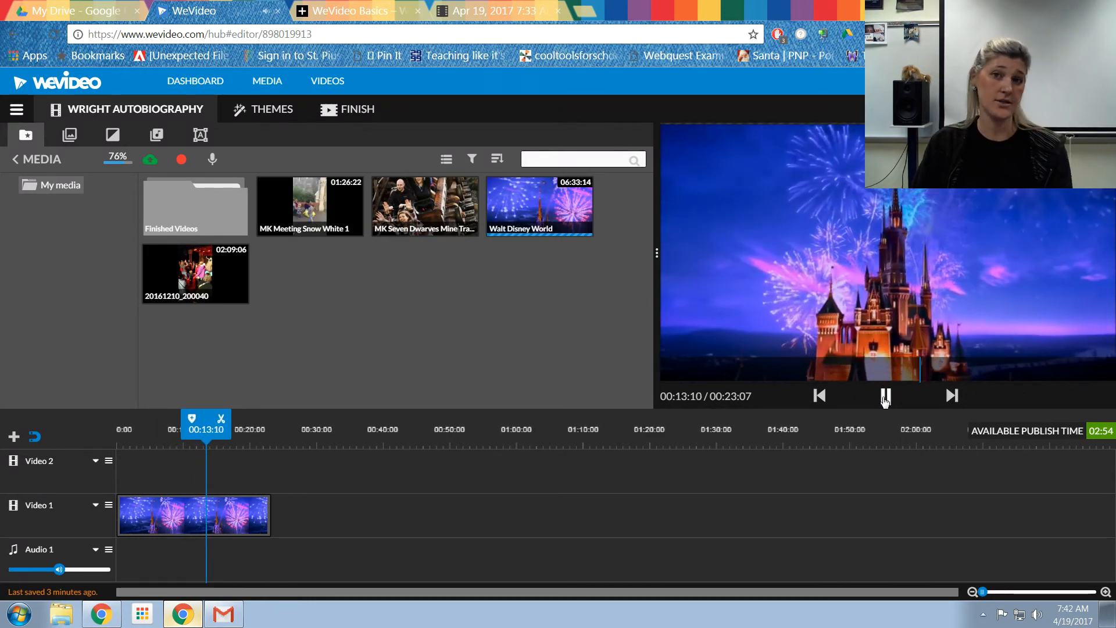
pyautogui.click(885, 398)
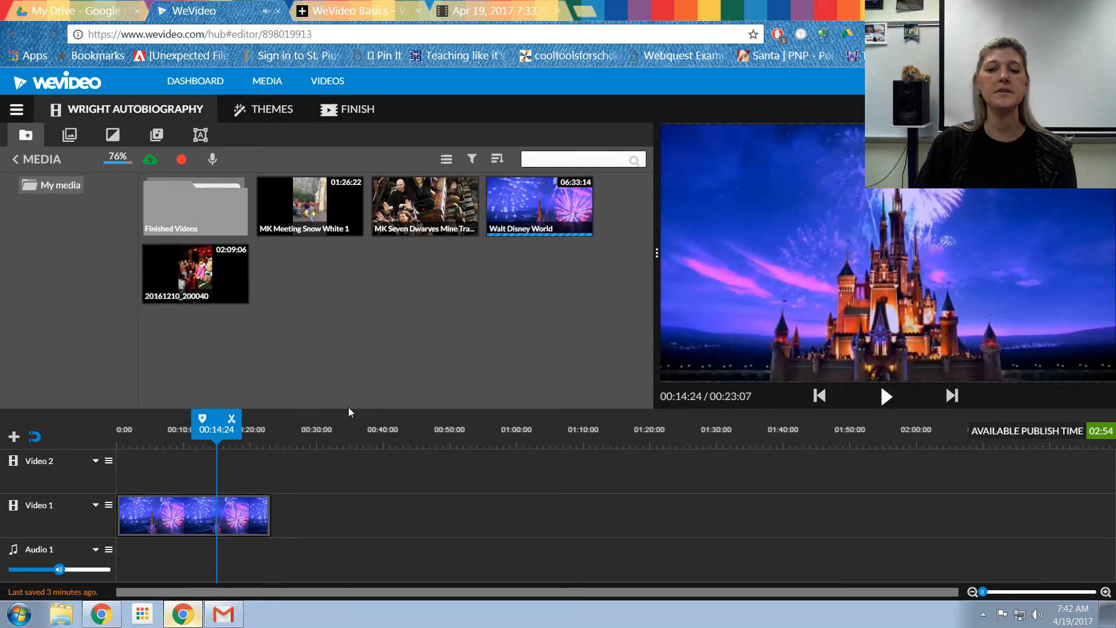
pyautogui.rightClick(200, 140)
pyautogui.click(199, 136)
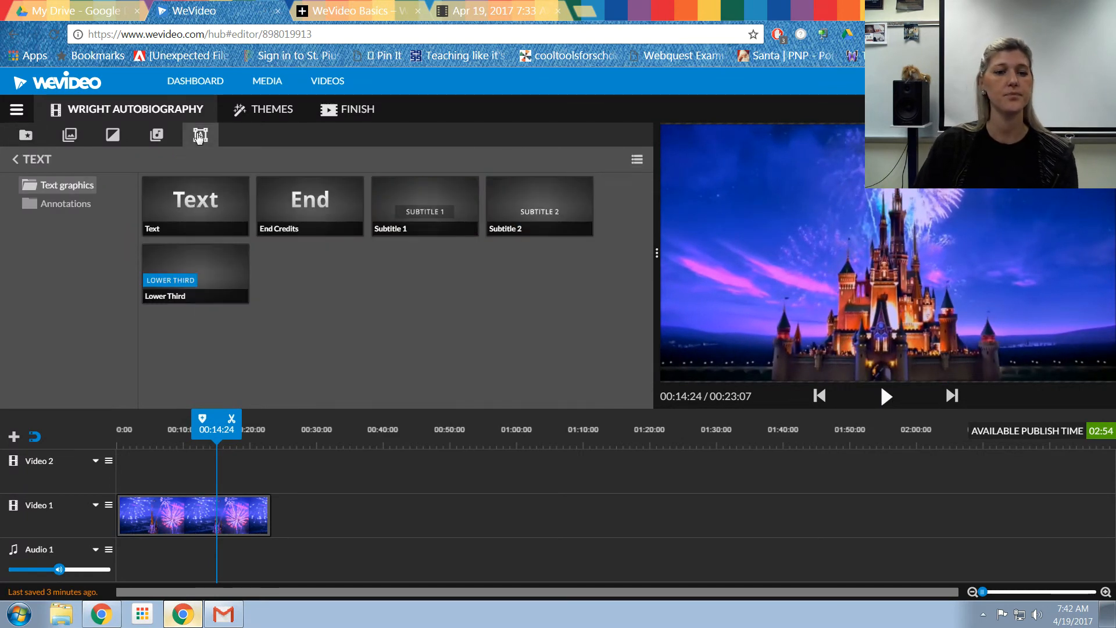
pyautogui.moveTo(198, 208); pyautogui.dragTo(139, 485)
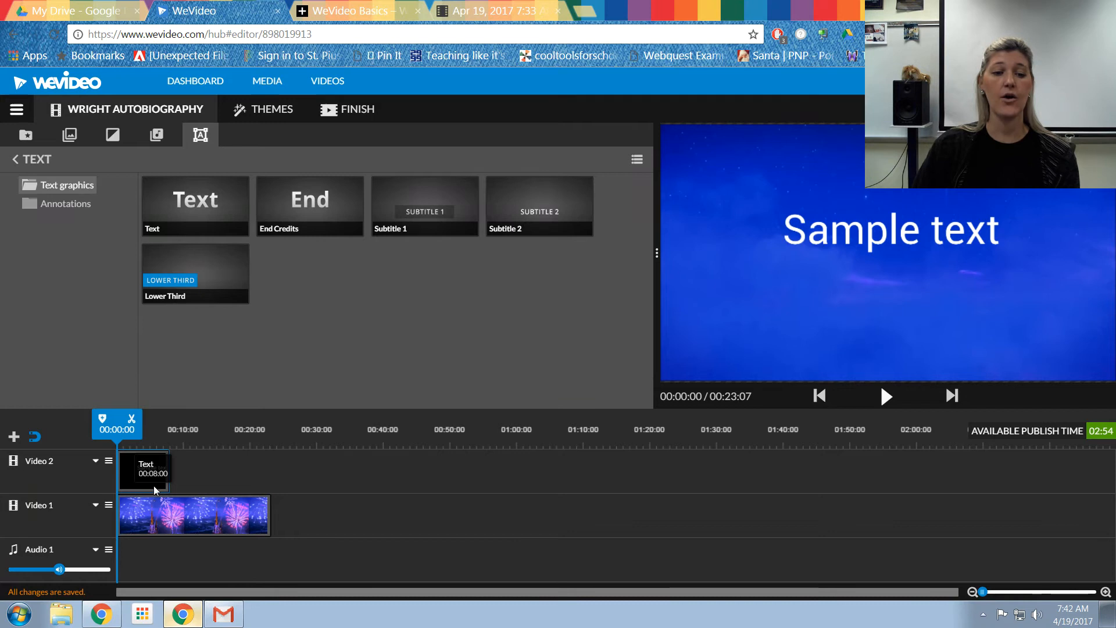
# Step: Move the text title to start at about 00:10 and extend it to end with the clip at about 00:23
pyautogui.moveTo(128, 472); pyautogui.dragTo(197, 476)
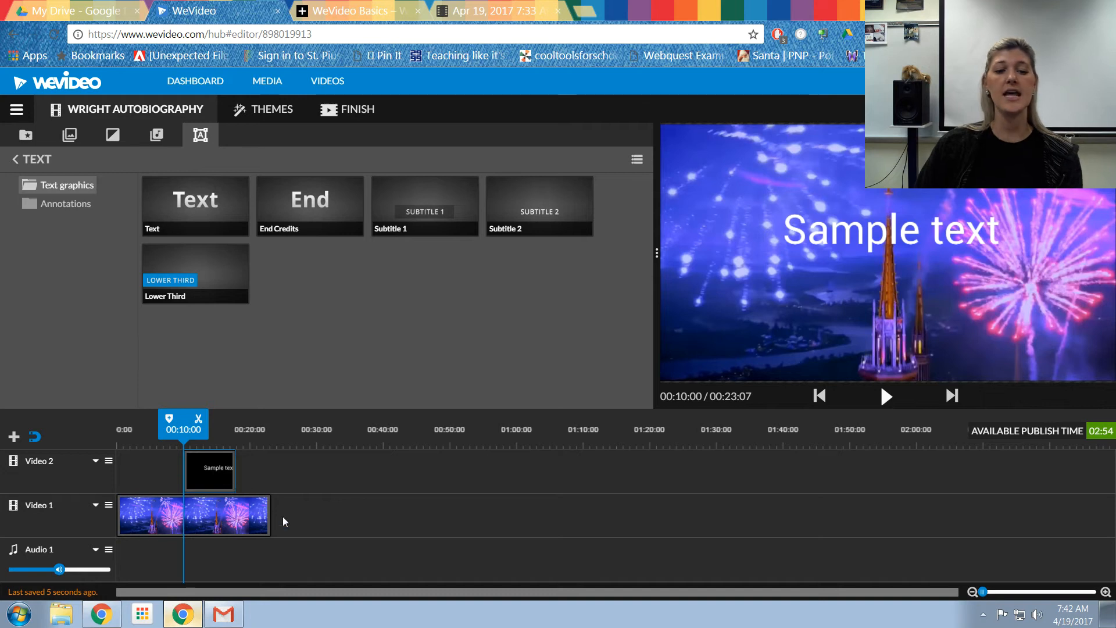
pyautogui.click(209, 476)
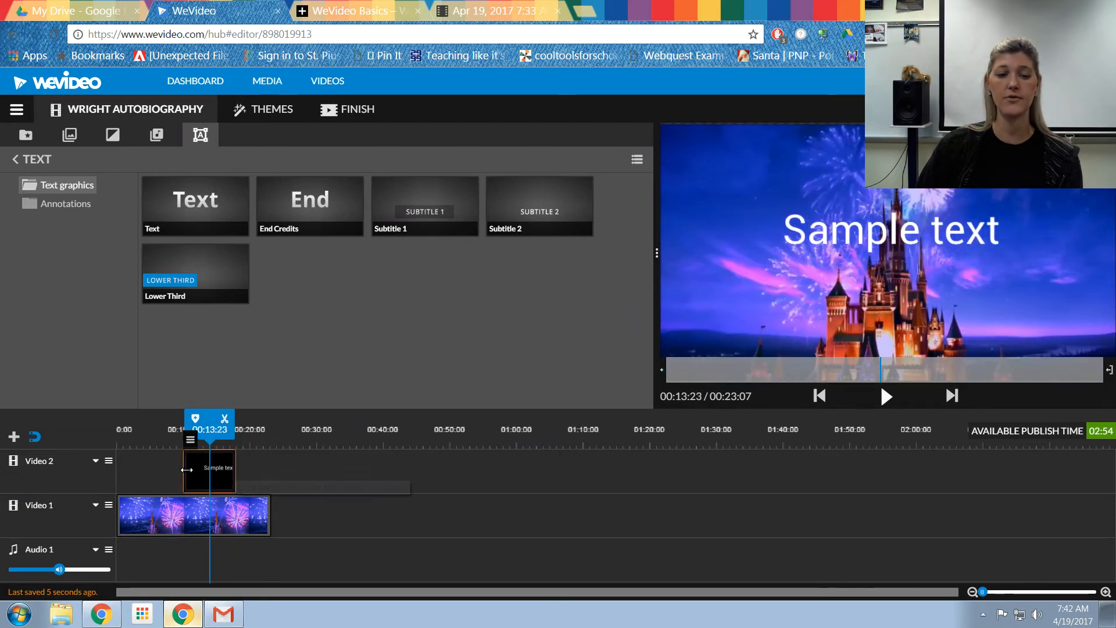
pyautogui.moveTo(236, 466); pyautogui.dragTo(270, 469)
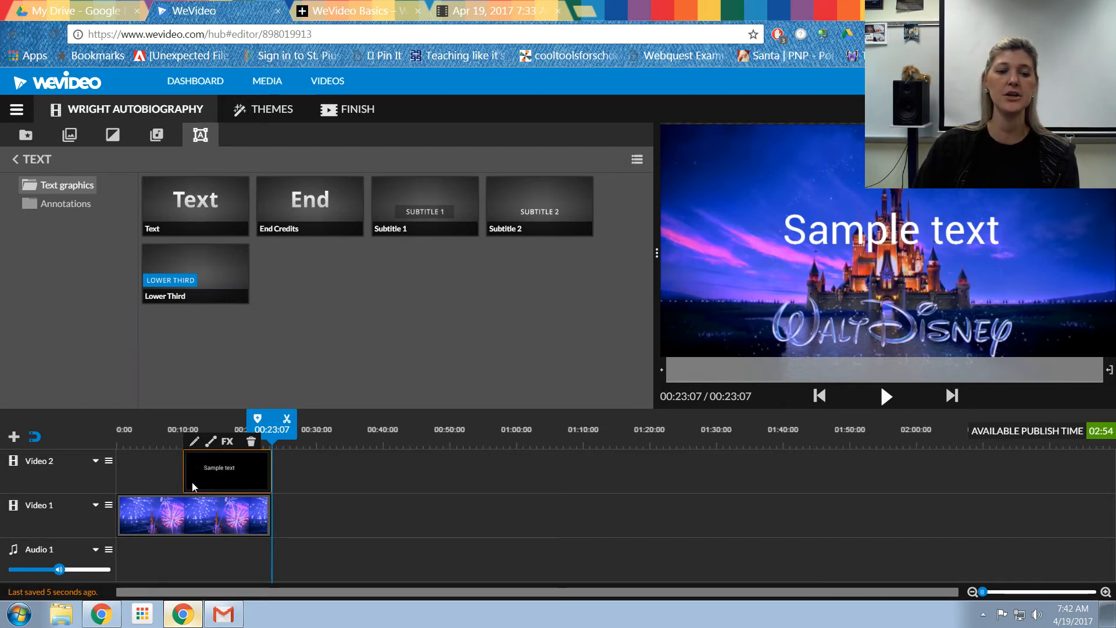
# Step: Open the text title for editing and replace the sample text with Green Family Vacation
pyautogui.click(195, 443)
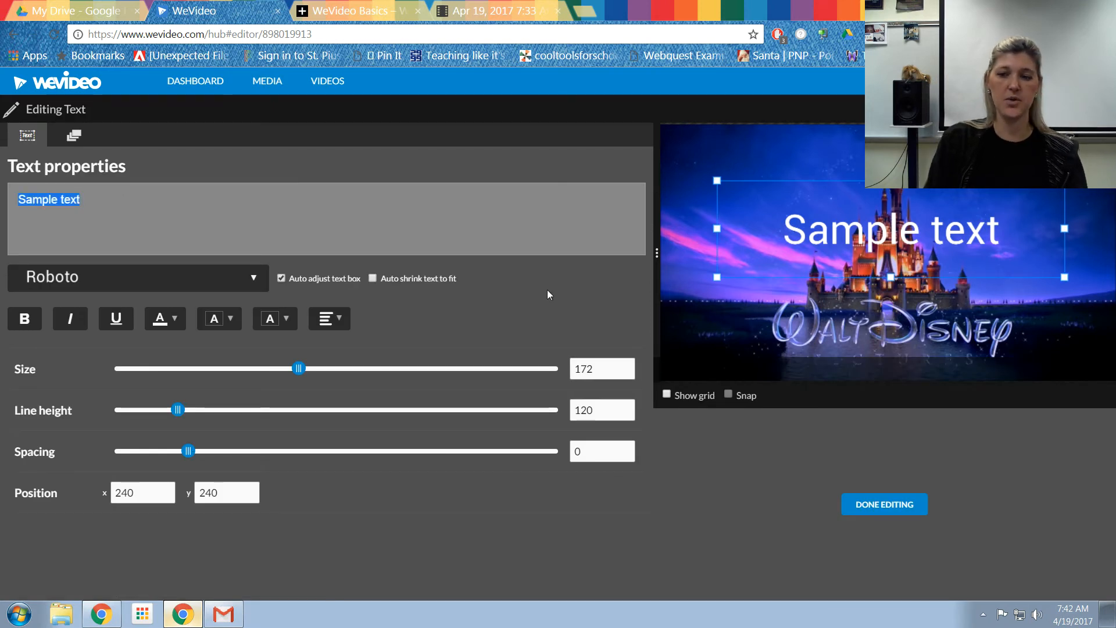
pyautogui.write('Green Family ')
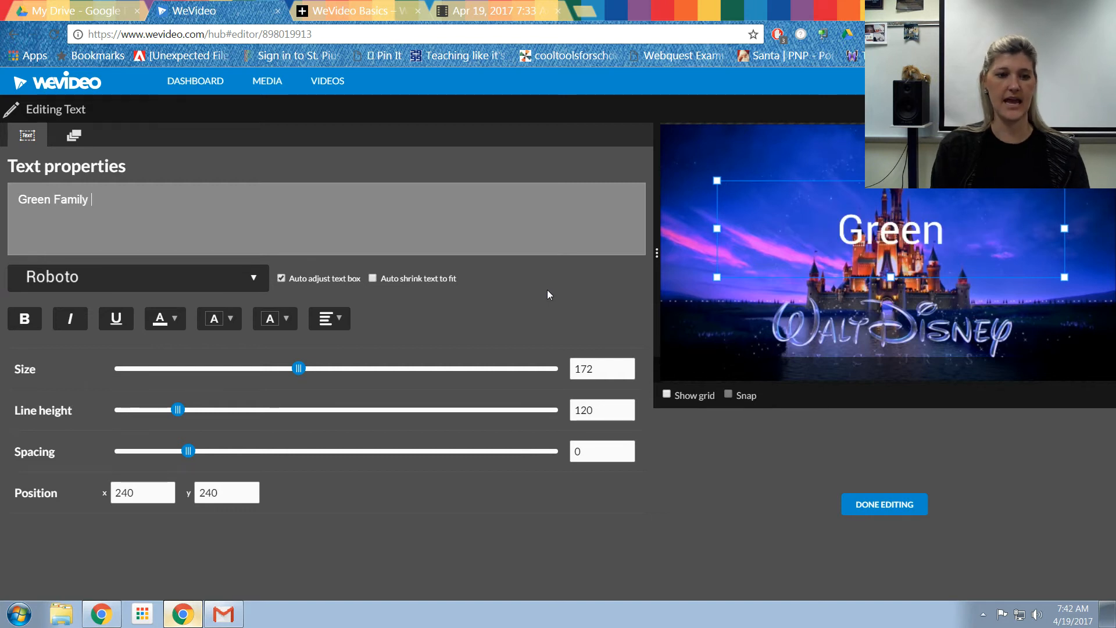
pyautogui.write('Vacation')
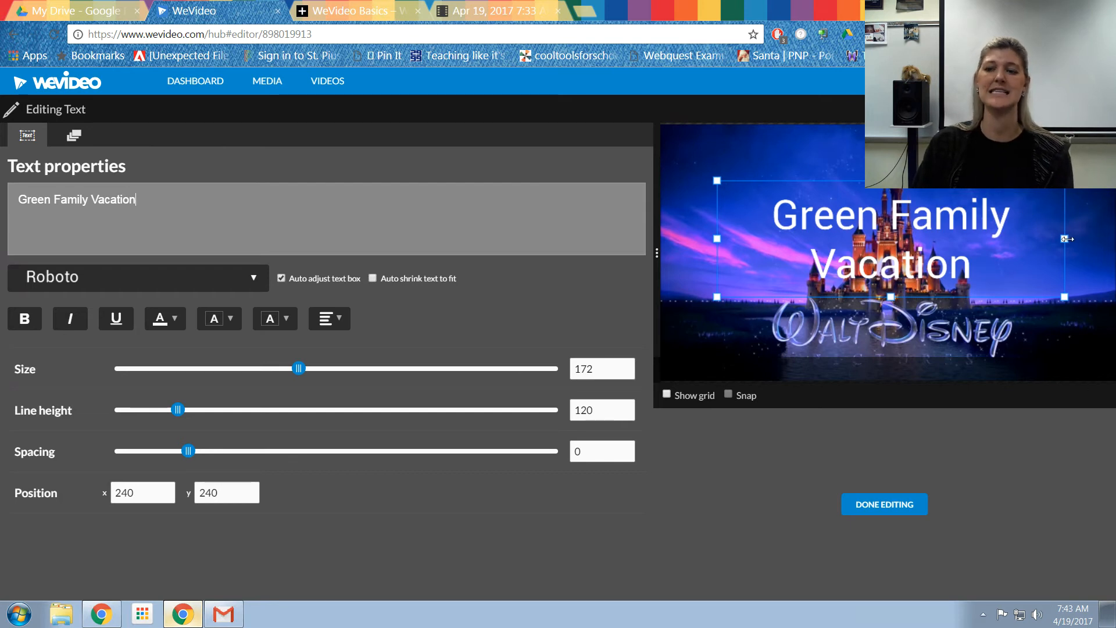
# Step: Widen the title's text box so Green Family Vacation fits on one line, and reposition it in the preview
pyautogui.moveTo(1065, 239); pyautogui.dragTo(1113, 238)
pyautogui.moveTo(717, 238); pyautogui.dragTo(605, 238)
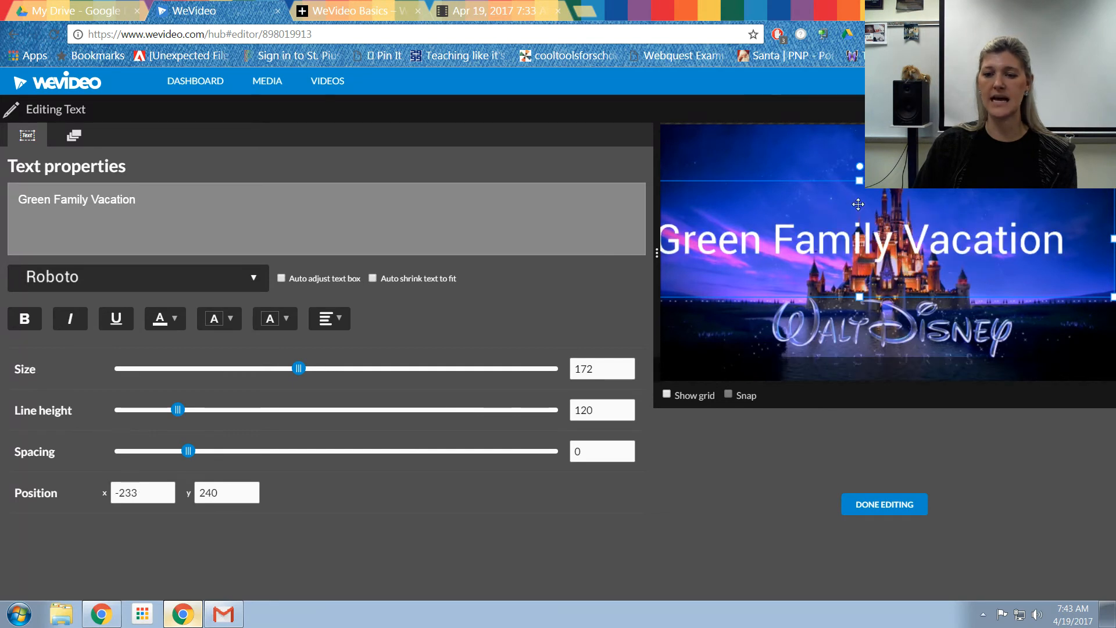
pyautogui.moveTo(830, 182); pyautogui.dragTo(847, 180)
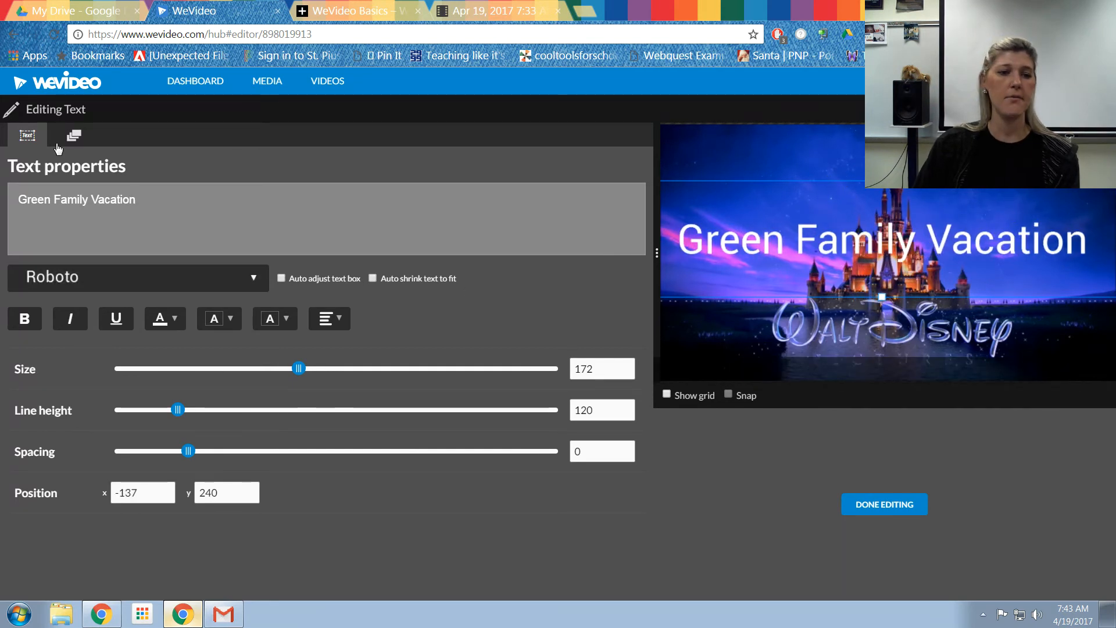
# Step: Apply a sketch-style font and bold to the title, toggling italic on and off
pyautogui.click(65, 284)
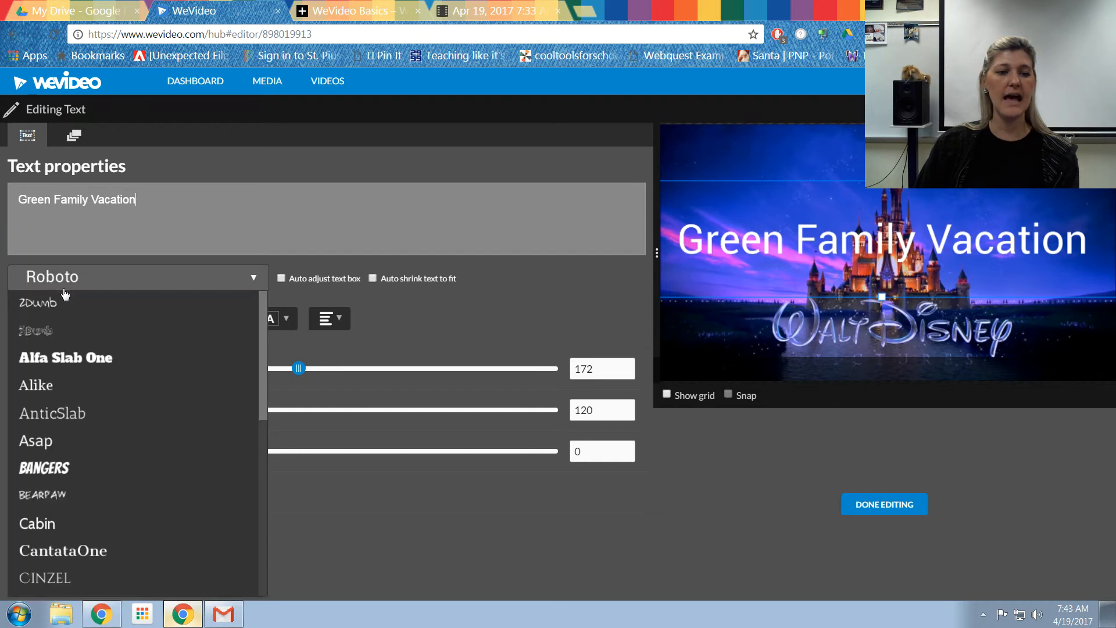
pyautogui.click(47, 334)
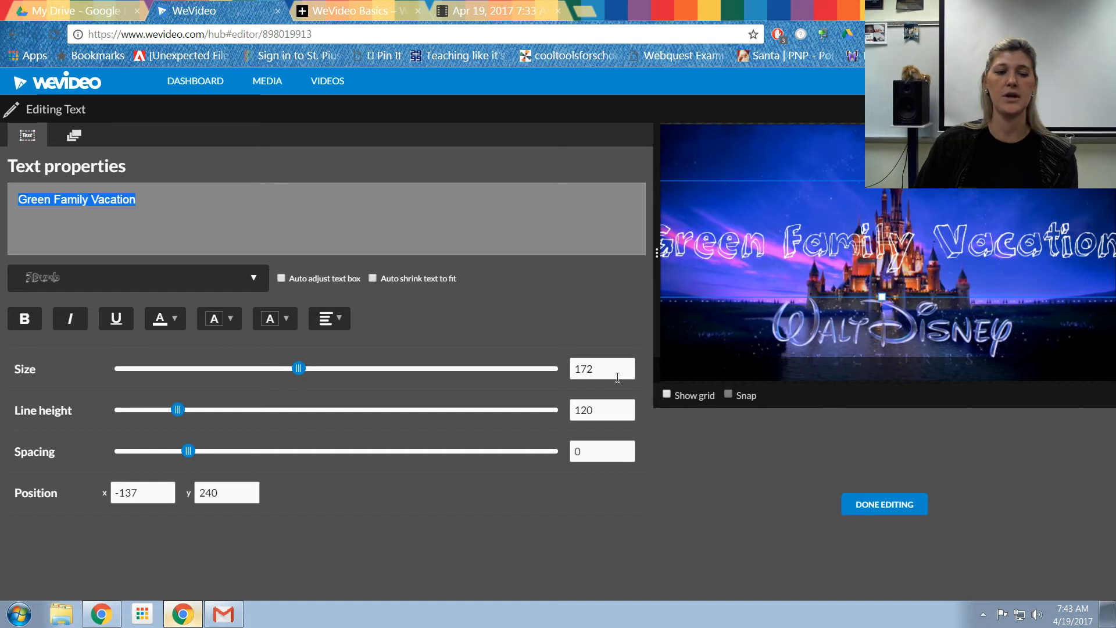
pyautogui.click(24, 323)
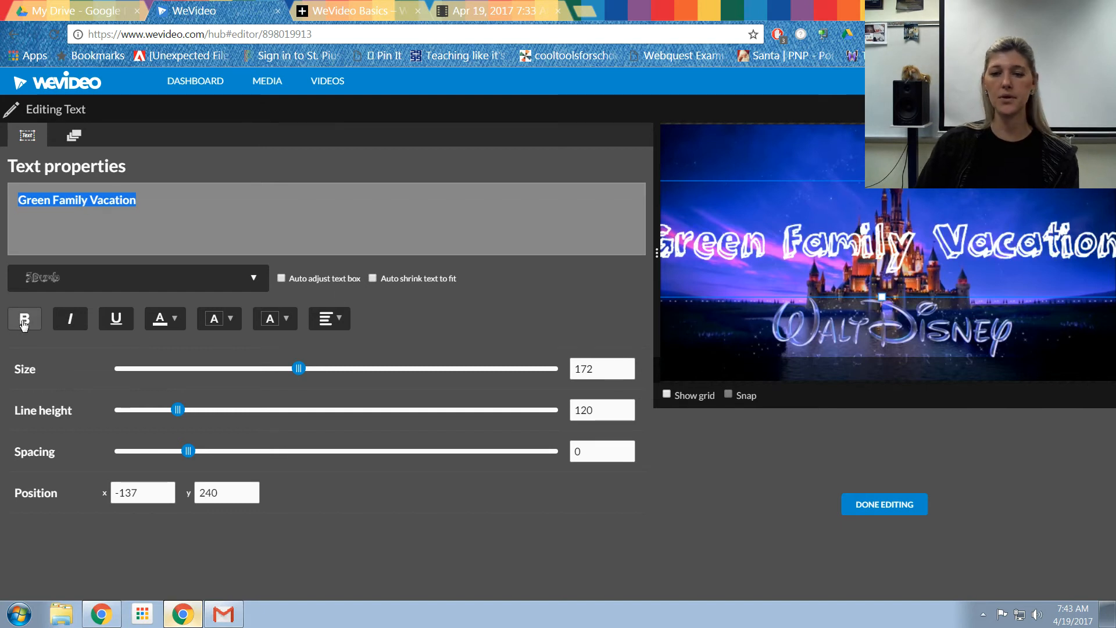
pyautogui.click(70, 321)
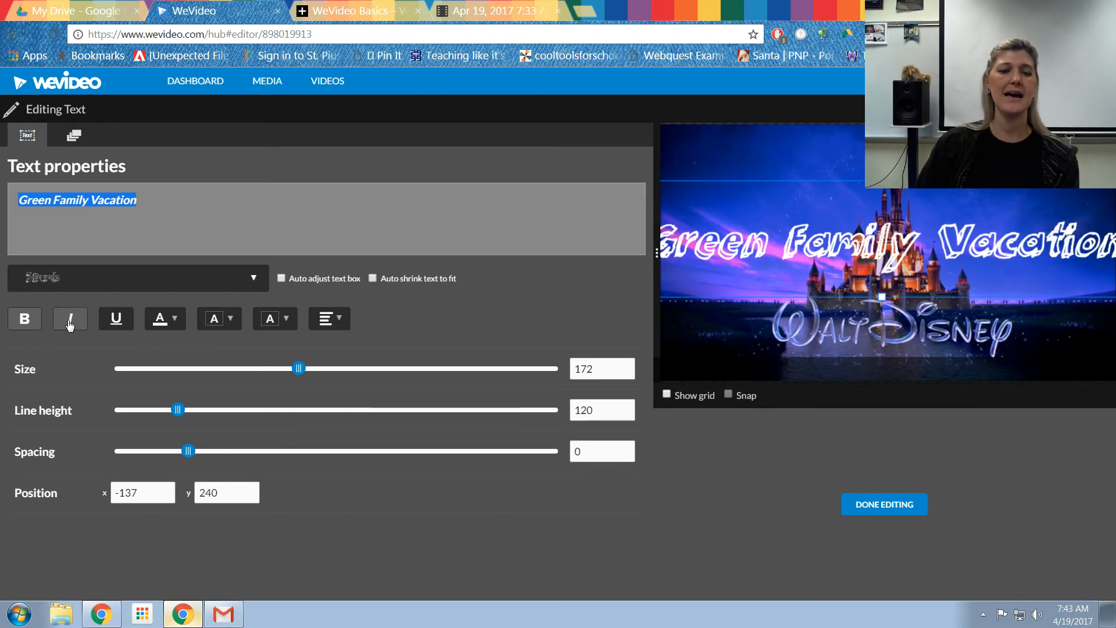
pyautogui.click(70, 321)
# Step: Set the title's text colour to white
pyautogui.click(165, 319)
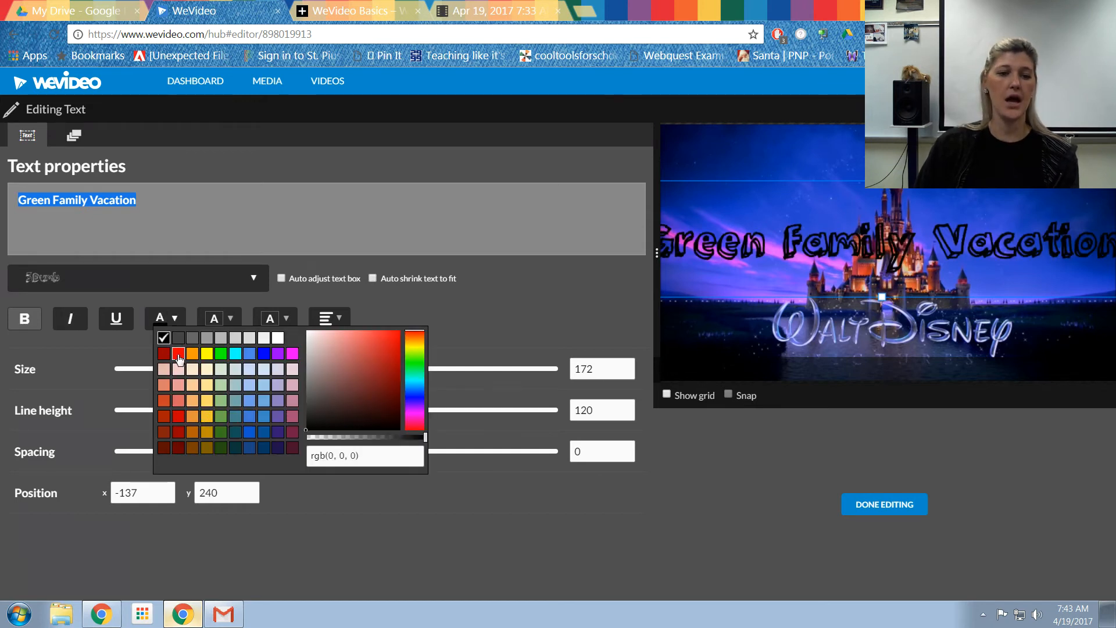
pyautogui.click(178, 356)
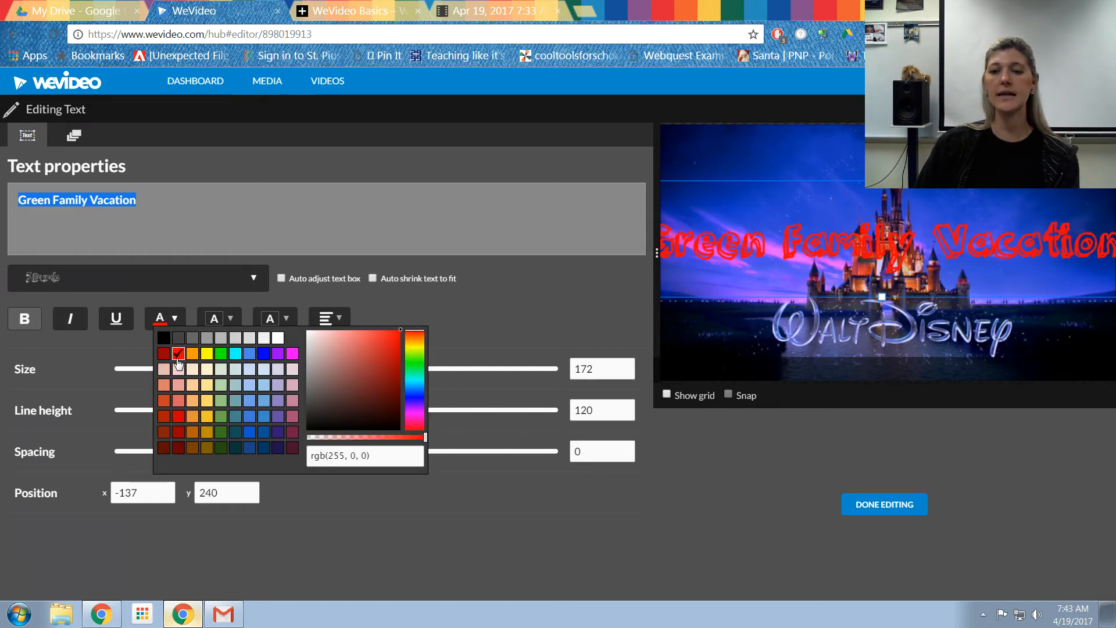
pyautogui.click(280, 342)
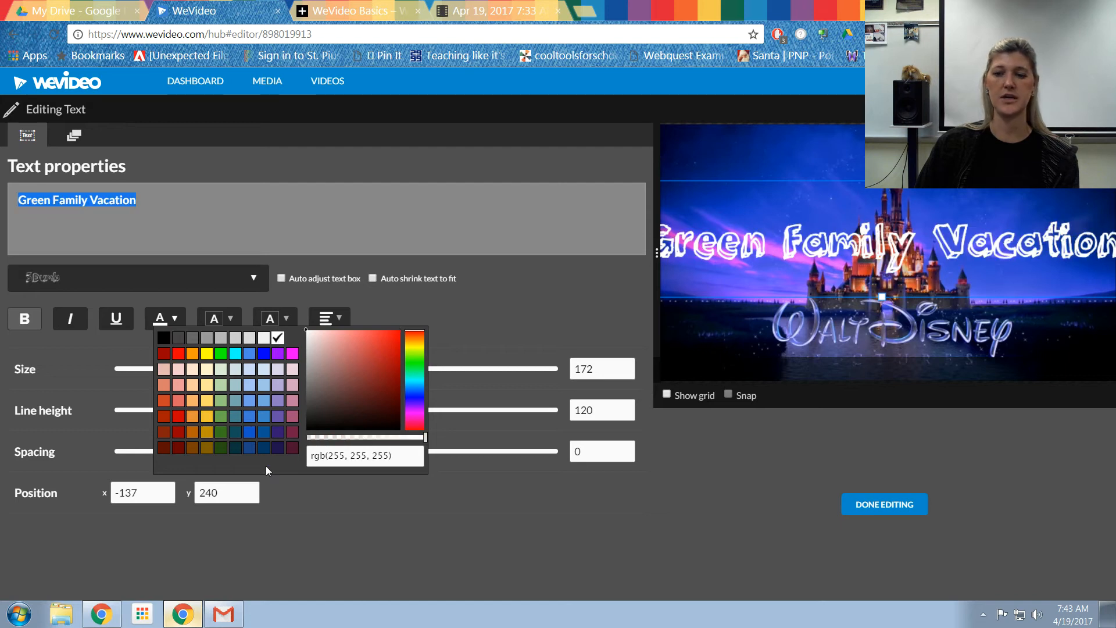
# Step: Set the title's font size to 152
pyautogui.click(230, 320)
pyautogui.click(230, 321)
pyautogui.click(285, 322)
pyautogui.click(287, 324)
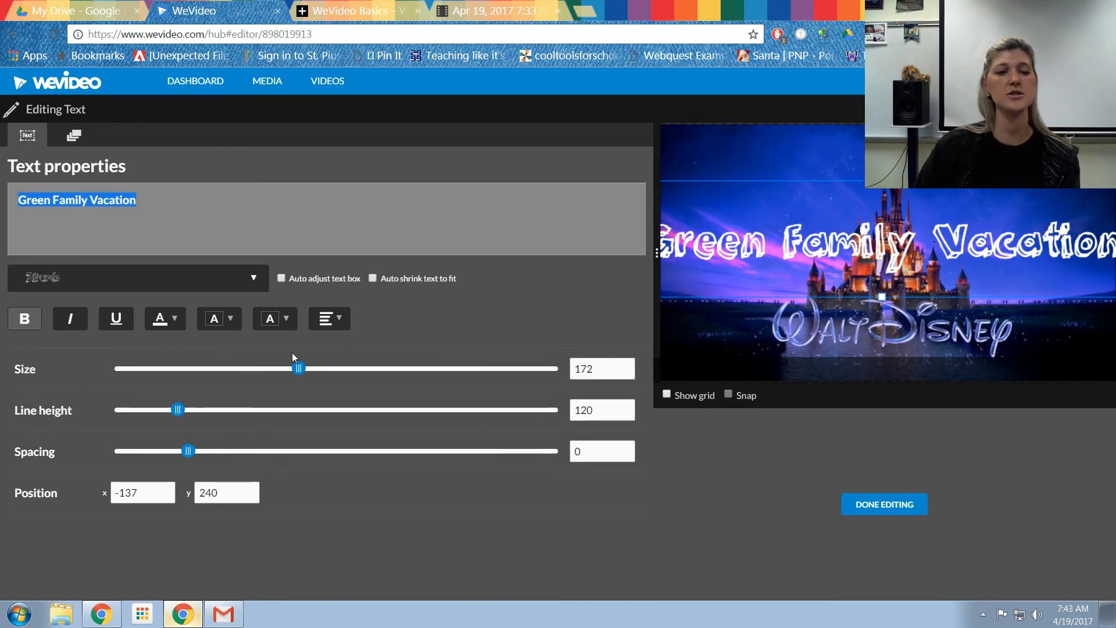
pyautogui.moveTo(298, 370); pyautogui.dragTo(276, 377)
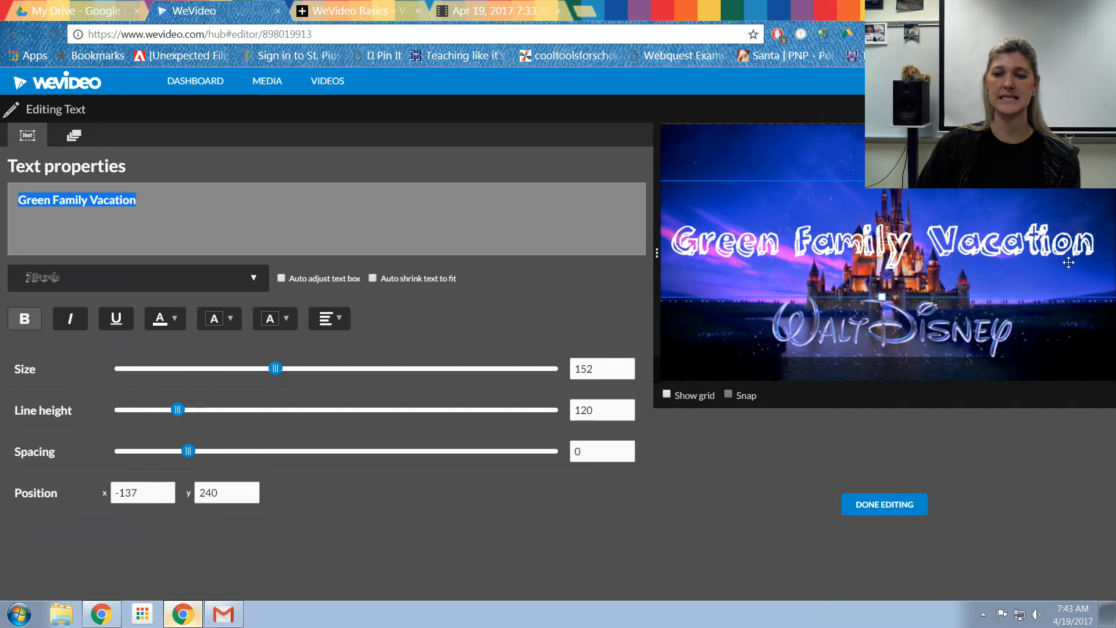
pyautogui.moveTo(176, 410); pyautogui.dragTo(242, 411)
pyautogui.click(262, 411)
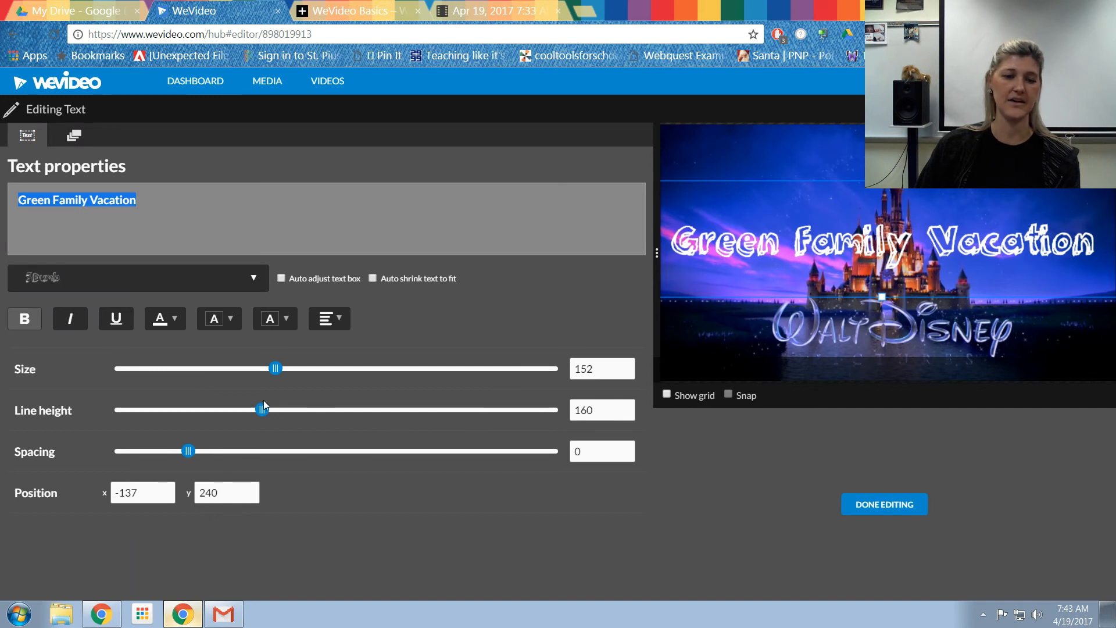
pyautogui.moveTo(263, 410); pyautogui.dragTo(178, 410)
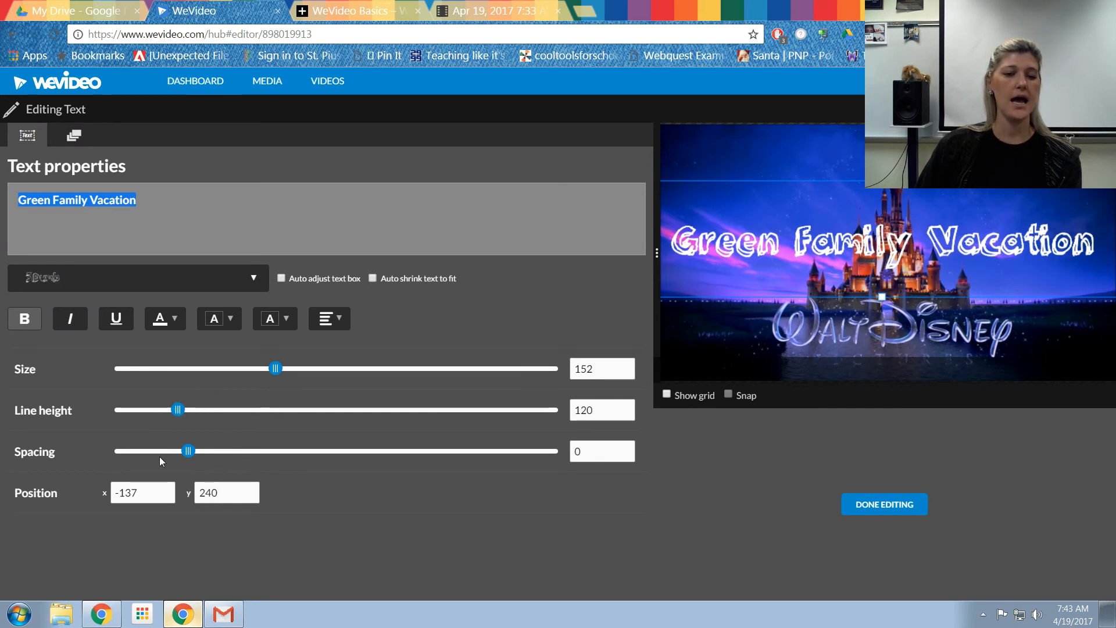
pyautogui.moveTo(197, 453)
pyautogui.mouseDown()
pyautogui.moveTo(253, 455)
pyautogui.moveTo(189, 459)
pyautogui.mouseUp()
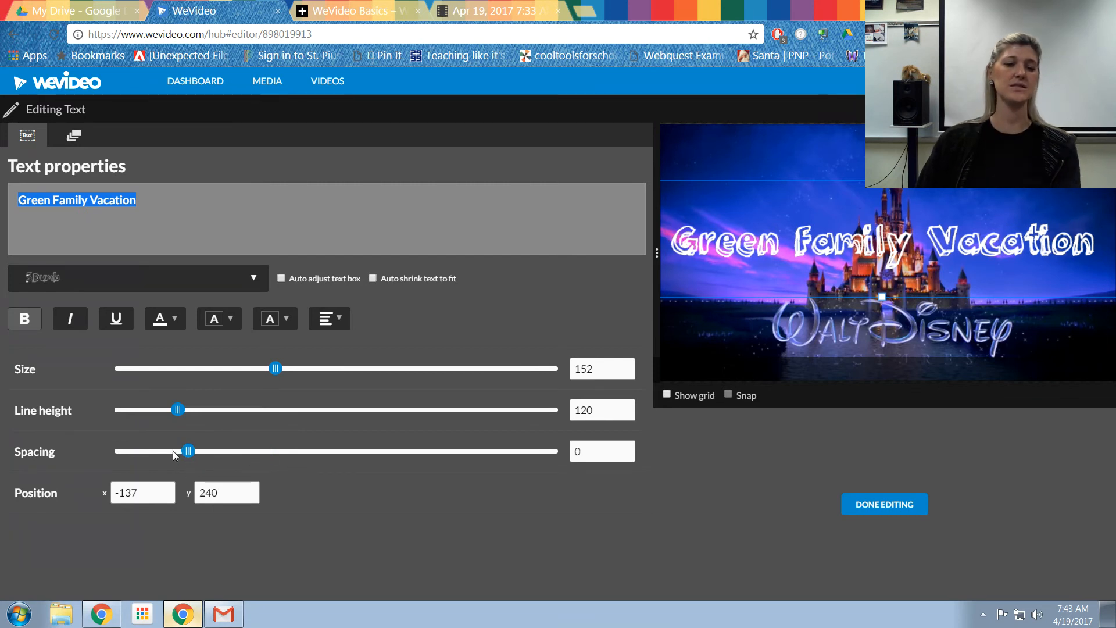
# Step: Show the grid, move the title slightly lower in the preview, then hide the grid again
pyautogui.click(681, 395)
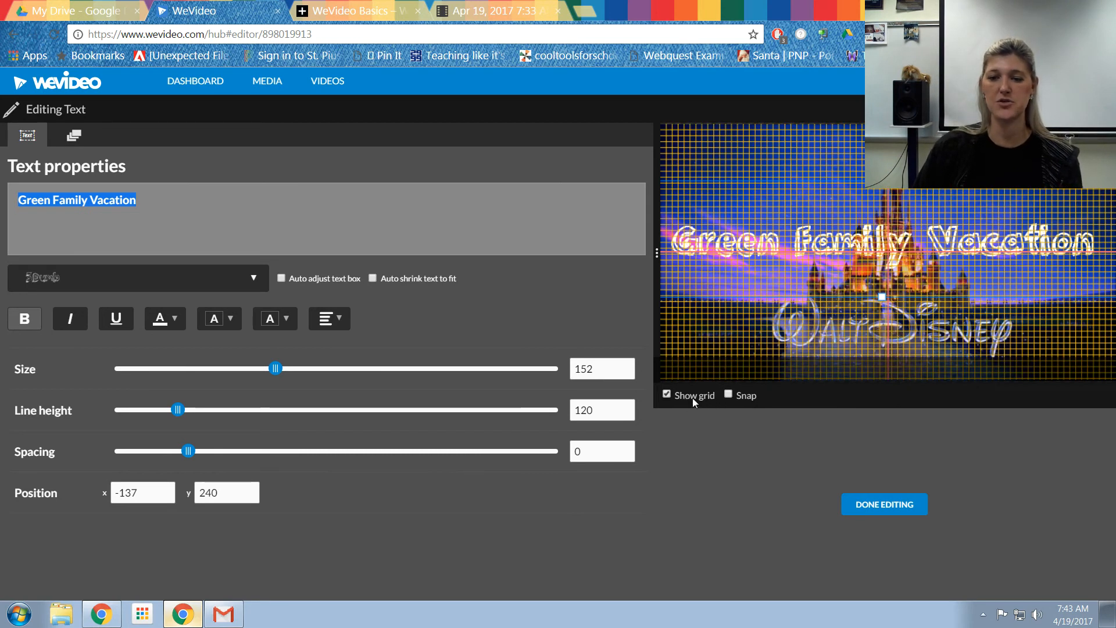
pyautogui.click(746, 398)
pyautogui.click(743, 396)
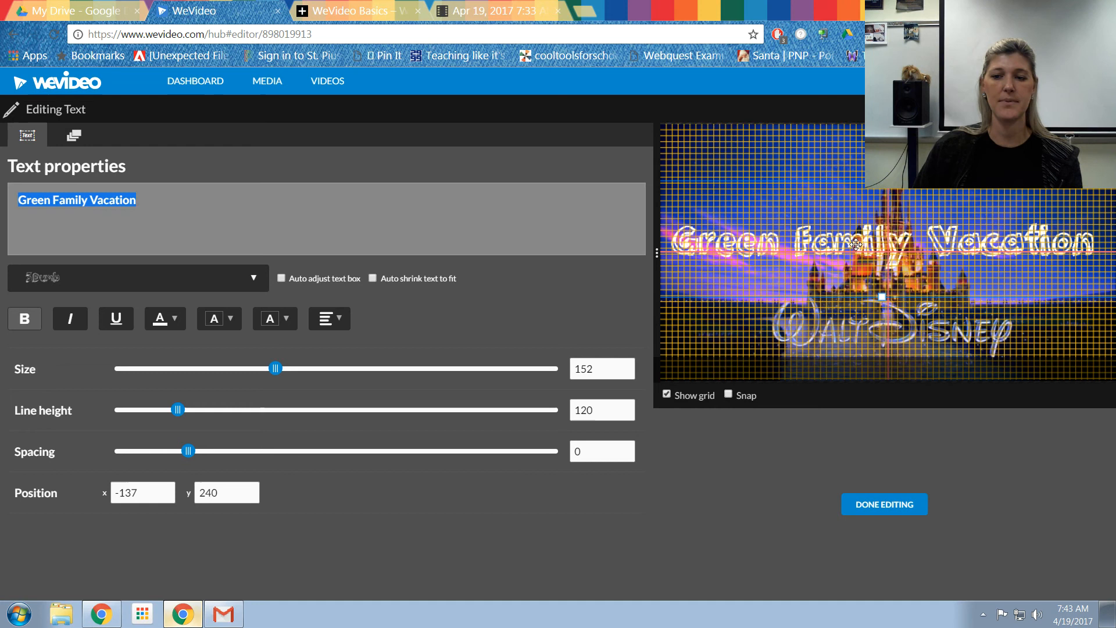
pyautogui.moveTo(868, 234)
pyautogui.mouseDown()
pyautogui.moveTo(875, 248)
pyautogui.moveTo(905, 252)
pyautogui.moveTo(870, 250)
pyautogui.mouseUp()
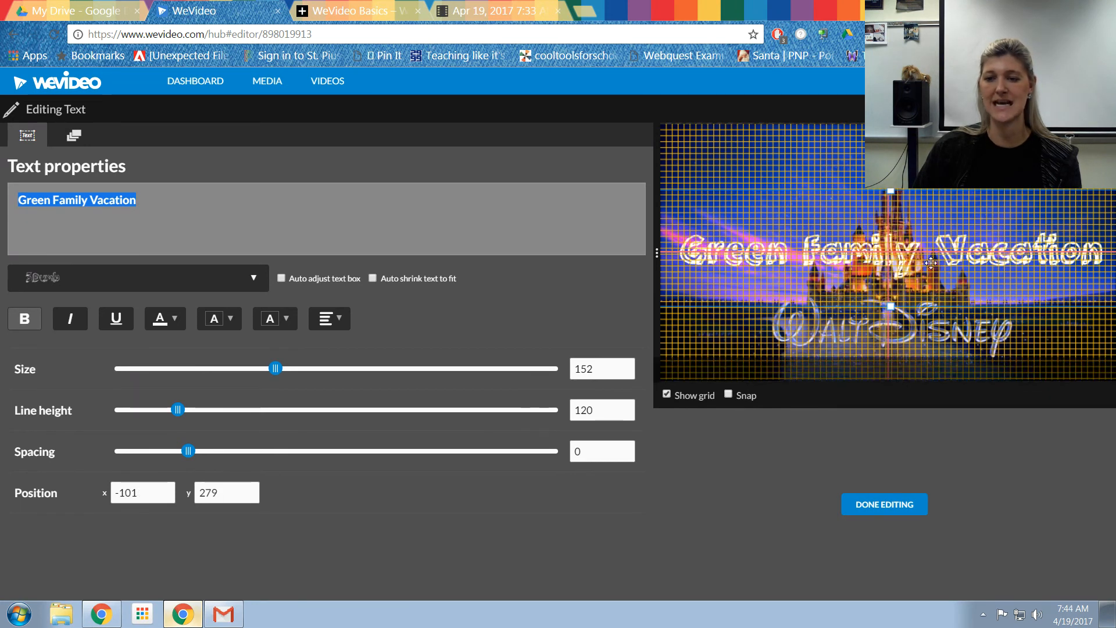
pyautogui.click(684, 397)
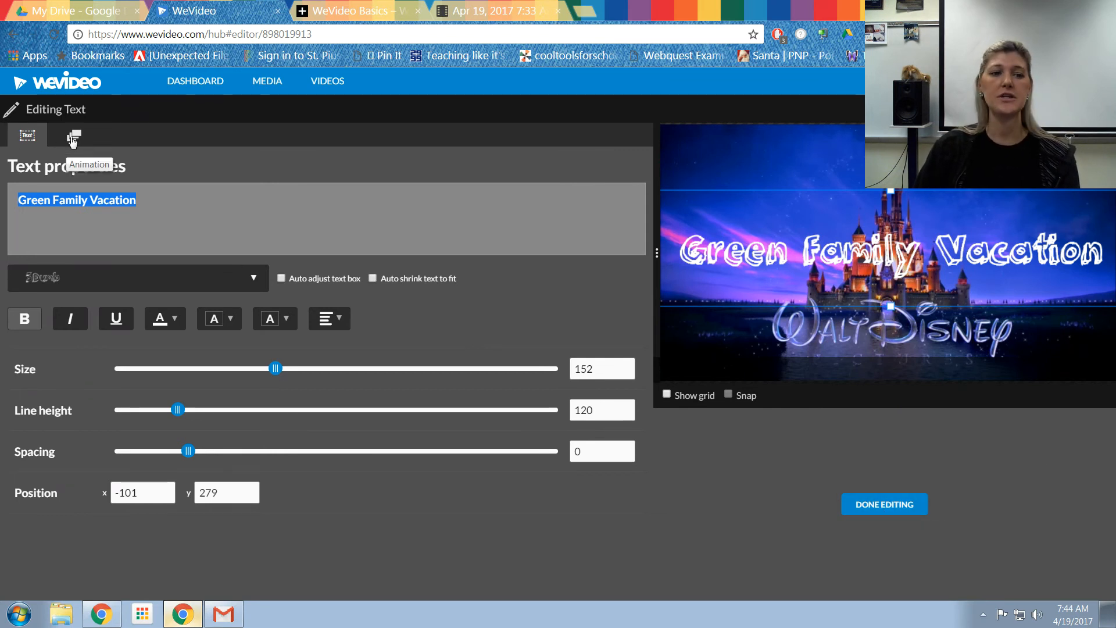
# Step: Try animating the title's end scale to 3.24 and moving it, then reset the end scale to 1 and finish editing
pyautogui.click(75, 139)
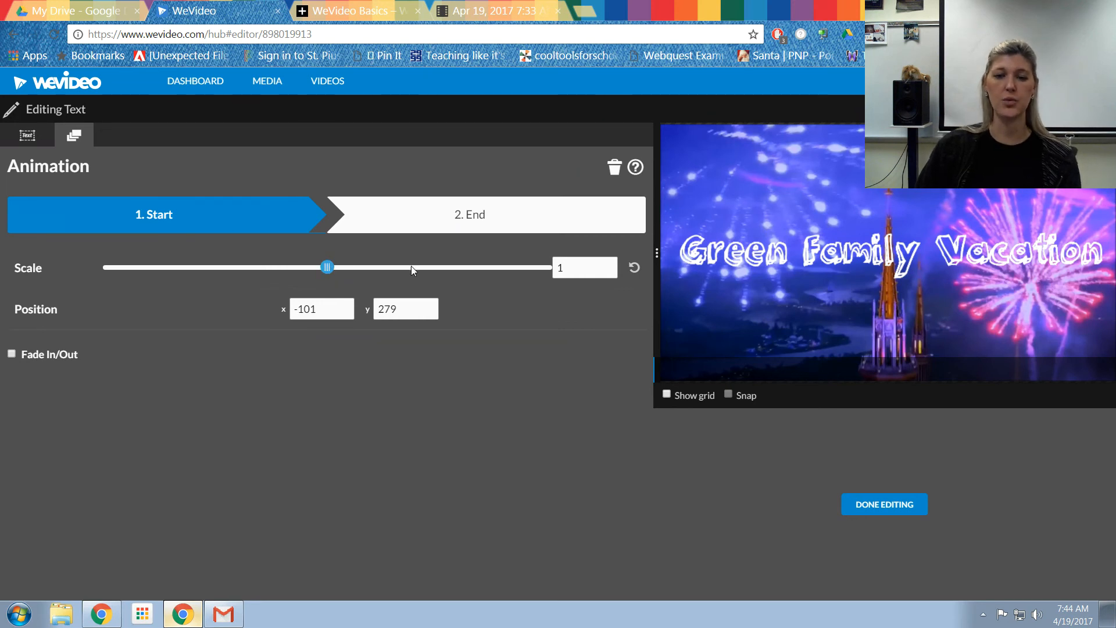
pyautogui.click(474, 224)
pyautogui.moveTo(328, 267); pyautogui.dragTo(455, 289)
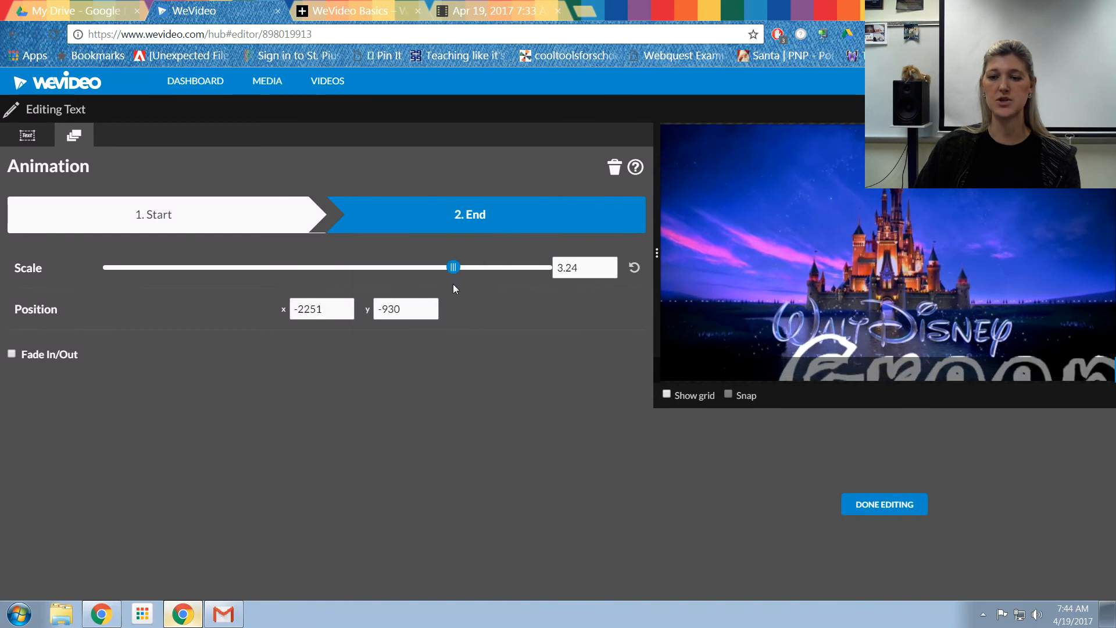
pyautogui.moveTo(861, 351); pyautogui.dragTo(759, 219)
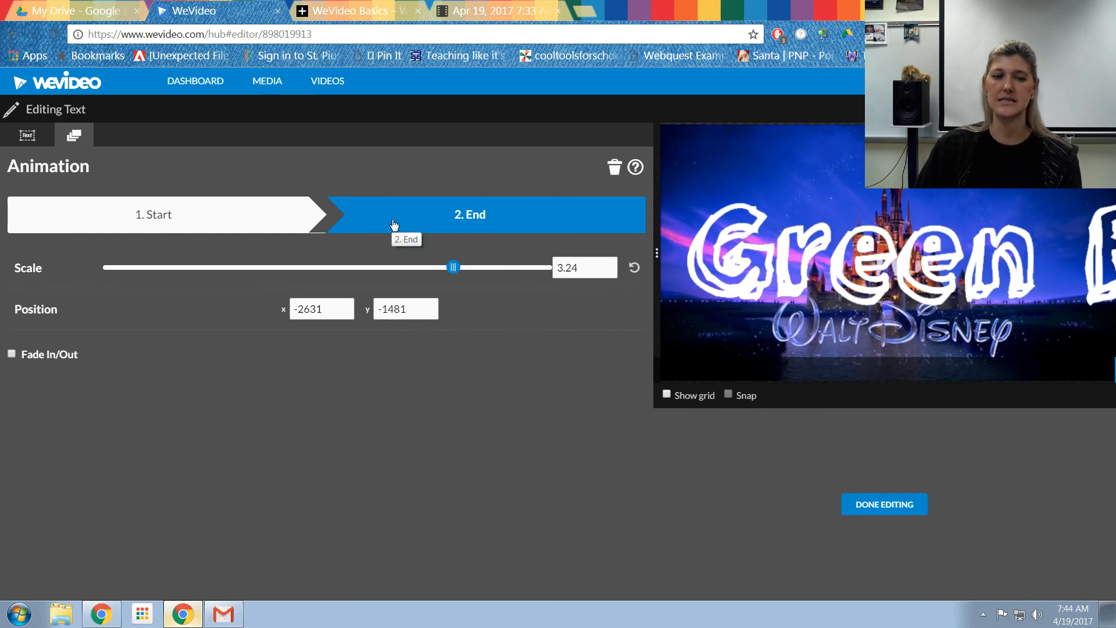
pyautogui.moveTo(453, 268); pyautogui.dragTo(320, 280)
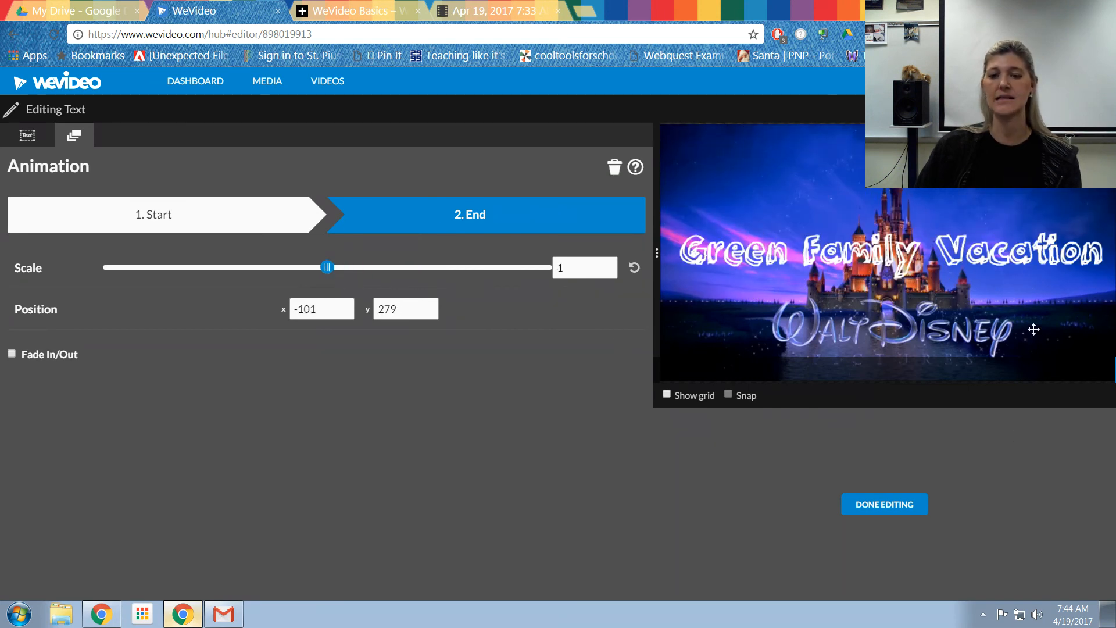
pyautogui.click(876, 517)
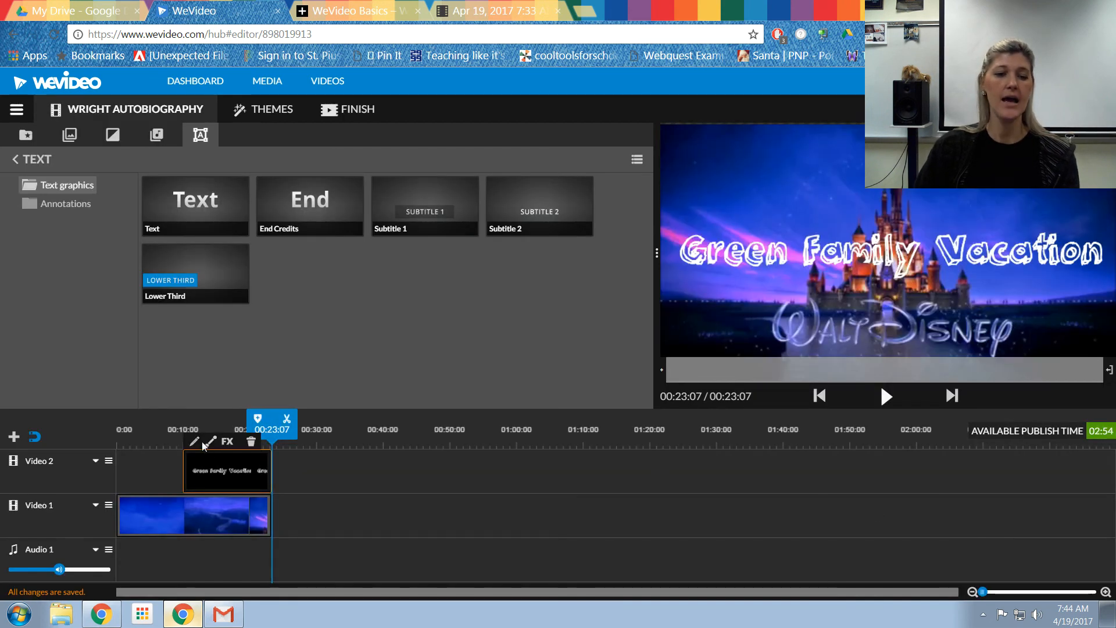
# Step: Reopen the title for editing, enable Fade In/Out in its animation, open the fade settings, and finish editing
pyautogui.click(194, 443)
pyautogui.click(12, 354)
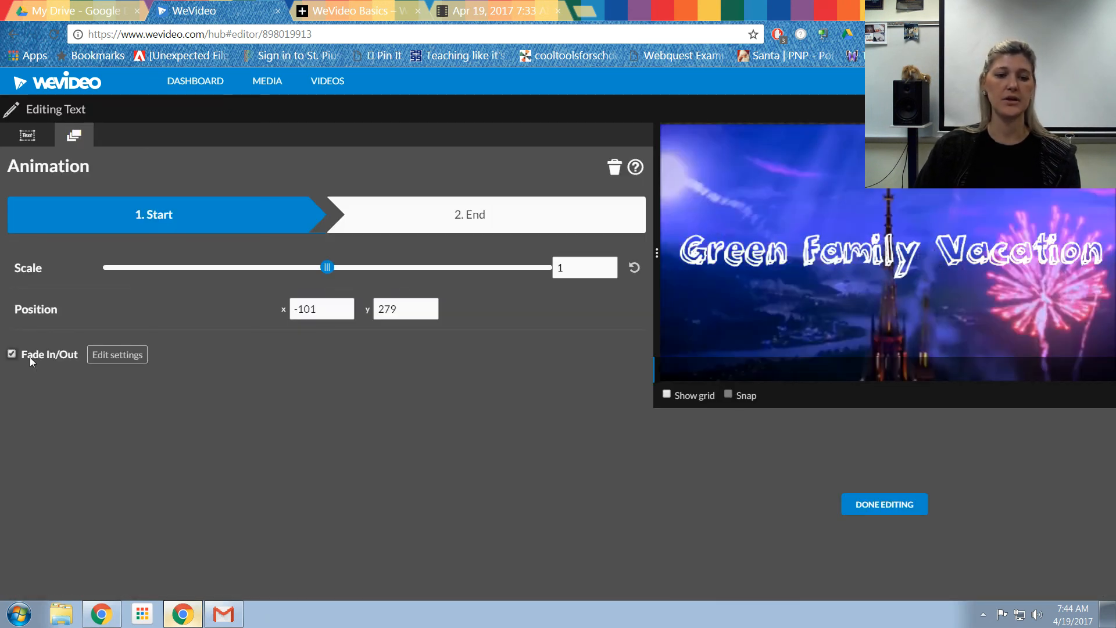
pyautogui.click(115, 356)
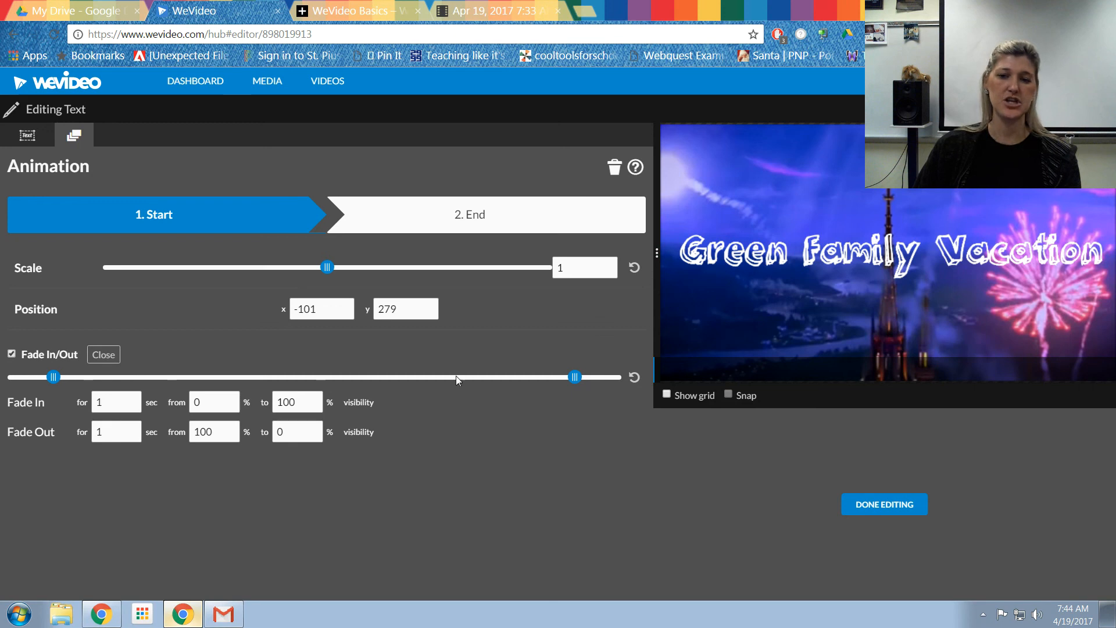
pyautogui.click(901, 516)
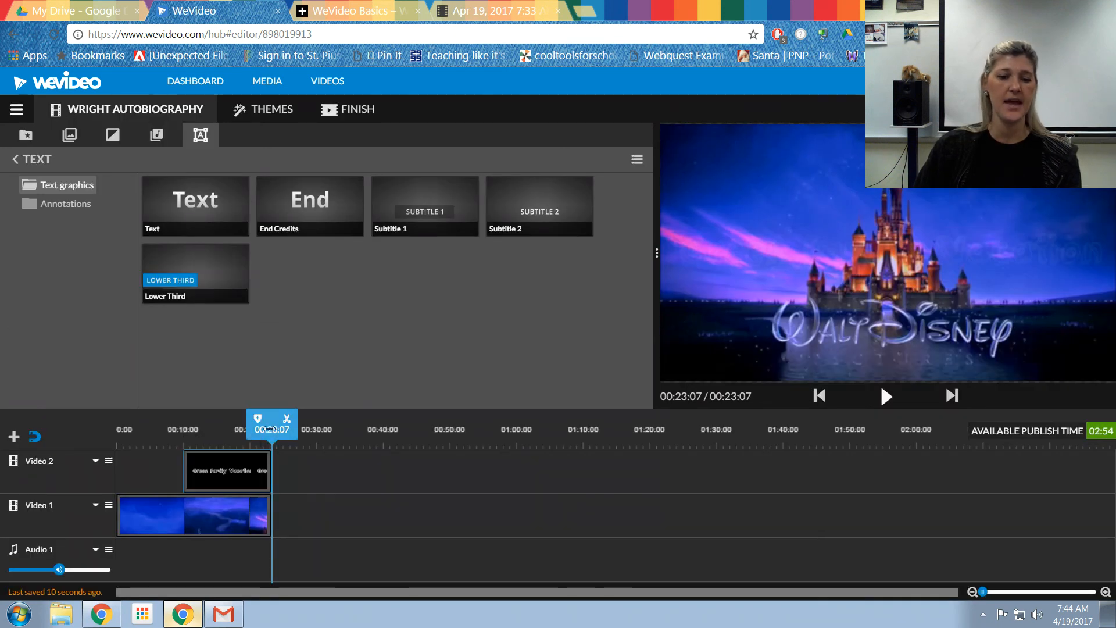
# Step: Play and pause the preview, then view the title clip's fade in and out durations
pyautogui.click(884, 395)
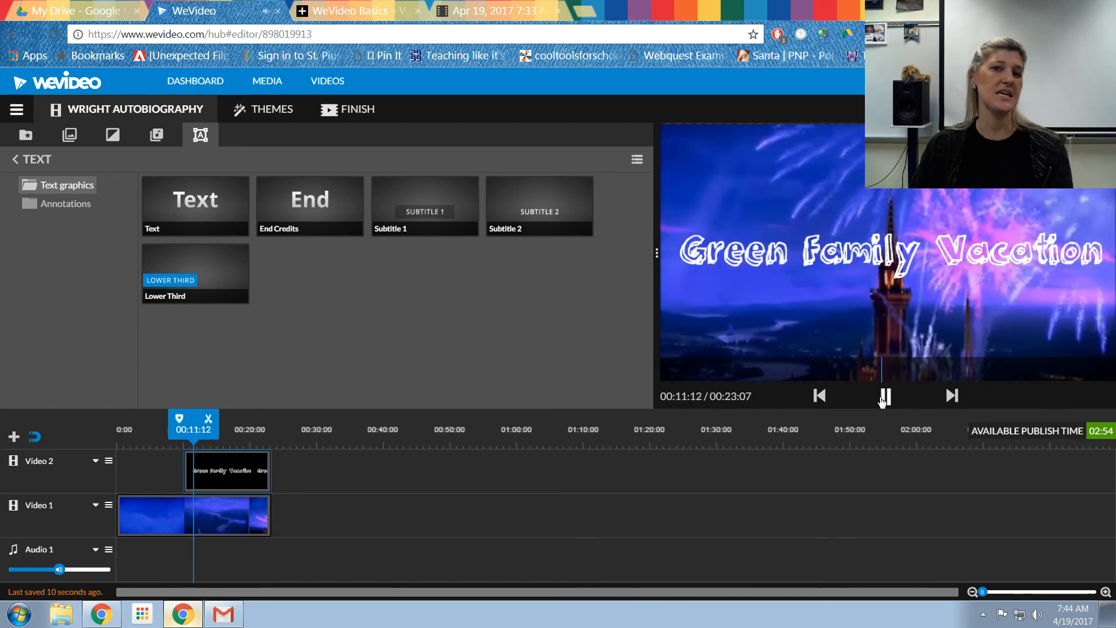
pyautogui.click(883, 397)
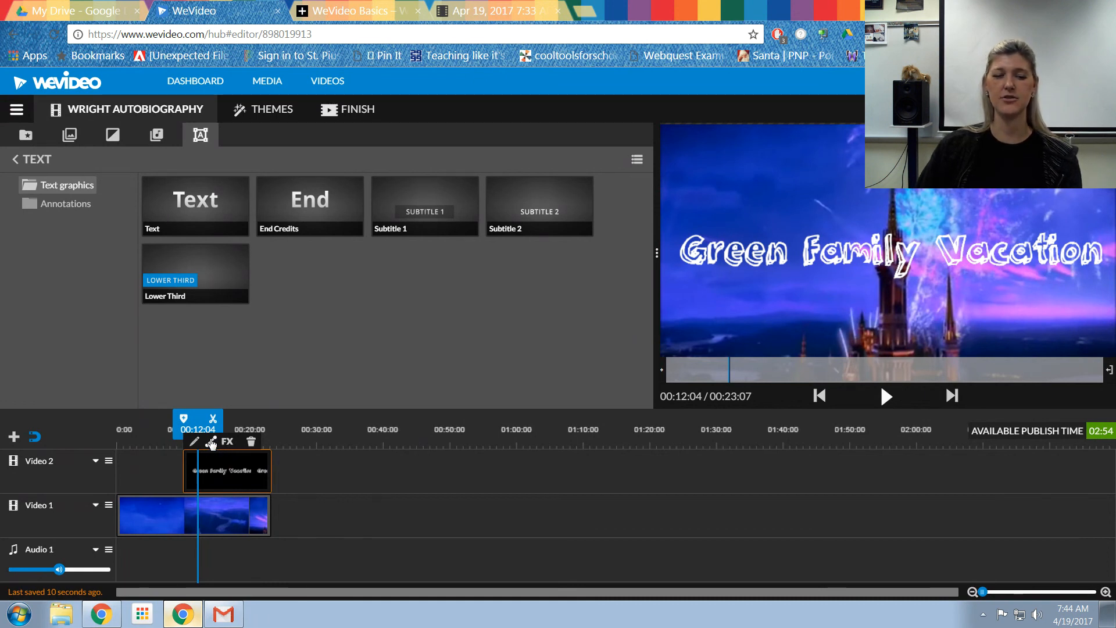
pyautogui.click(211, 444)
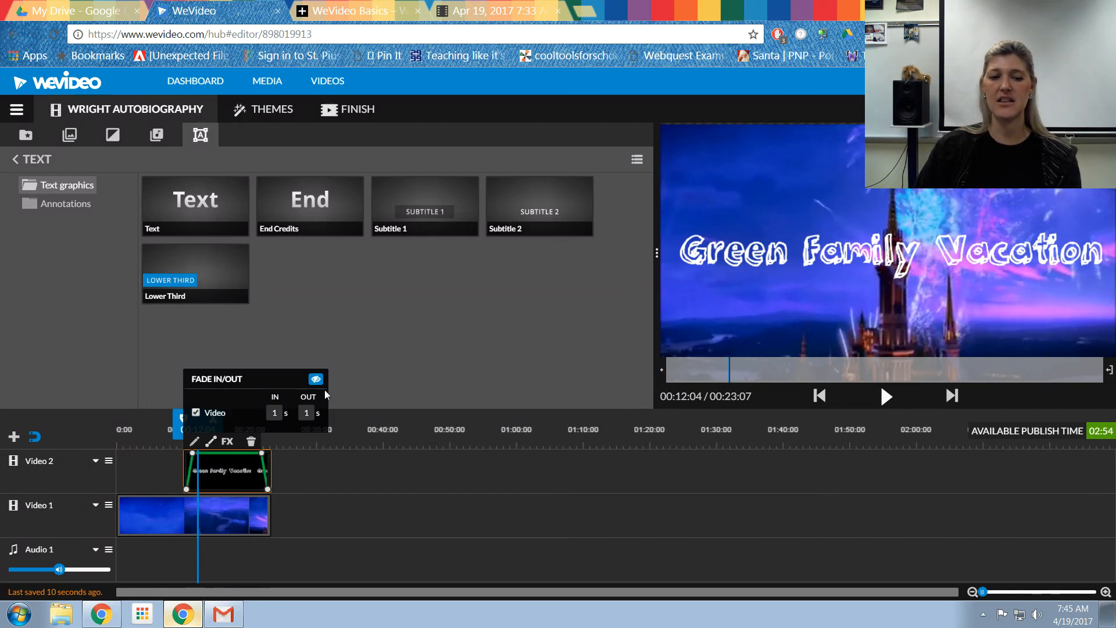
pyautogui.click(220, 468)
# Step: Open the effects for the title clip, preview several effects, and close the dialog without applying any
pyautogui.click(227, 441)
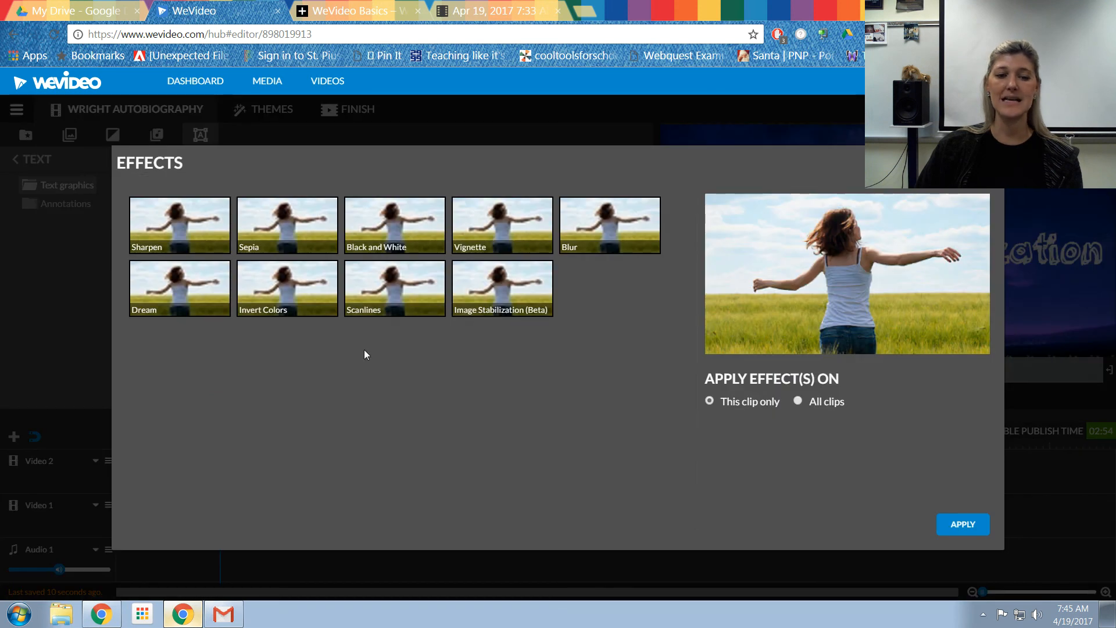
pyautogui.click(175, 296)
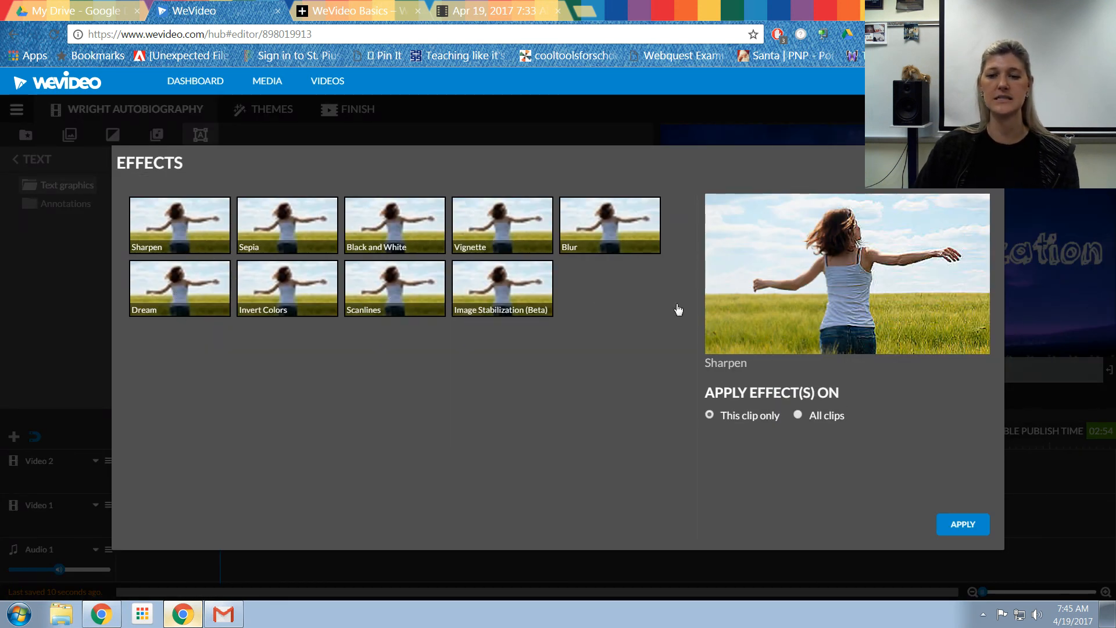
pyautogui.click(311, 278)
pyautogui.click(375, 241)
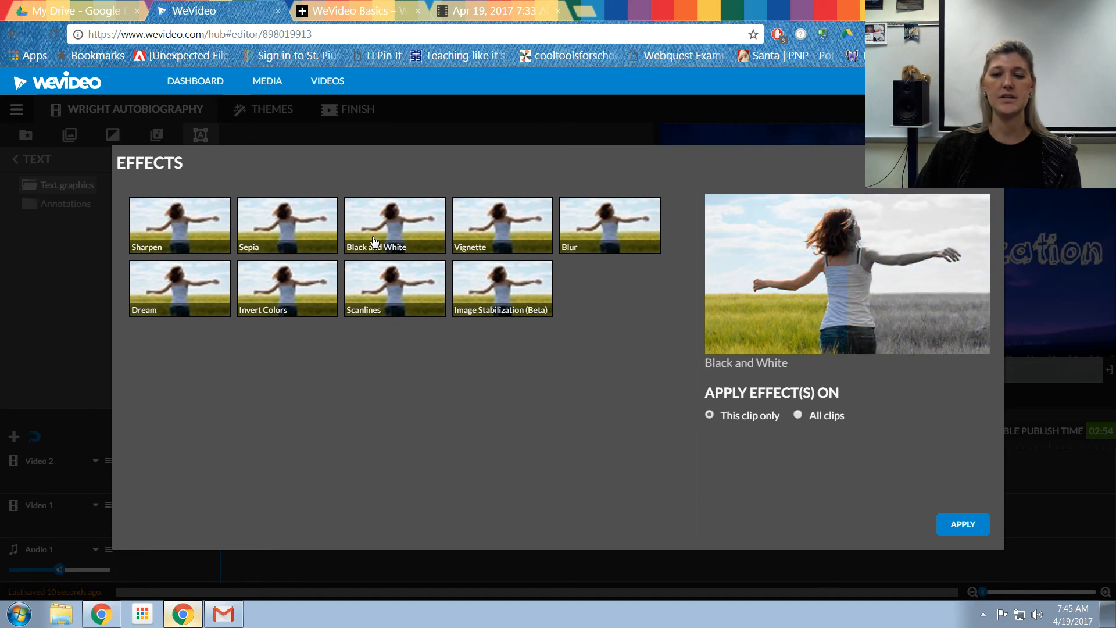
pyautogui.click(518, 236)
pyautogui.click(616, 239)
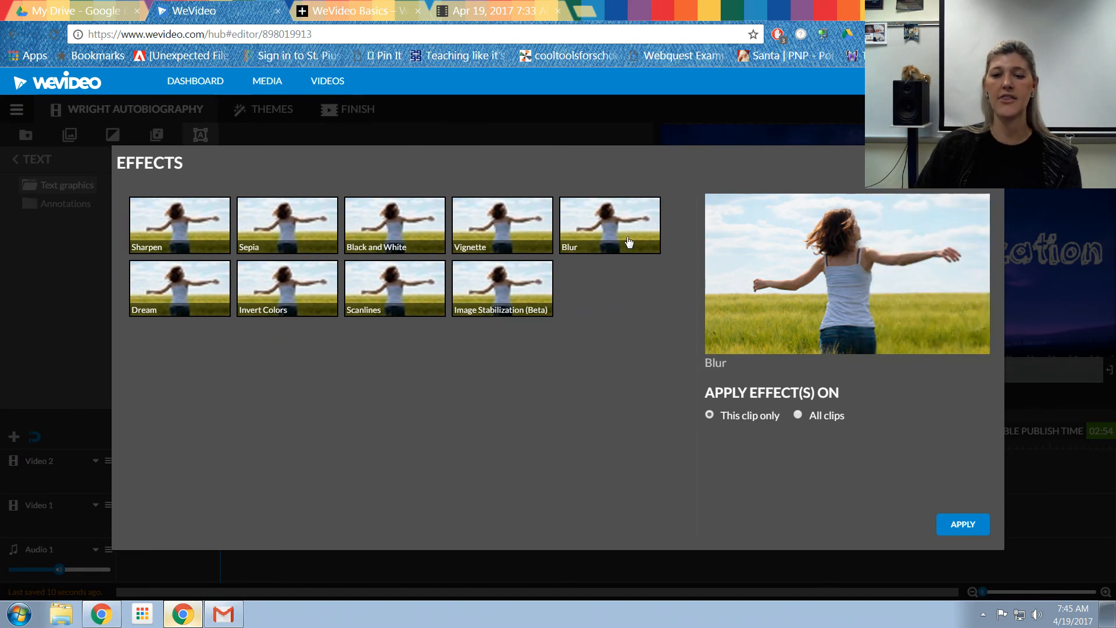
pyautogui.click(541, 285)
pyautogui.click(413, 295)
pyautogui.click(266, 297)
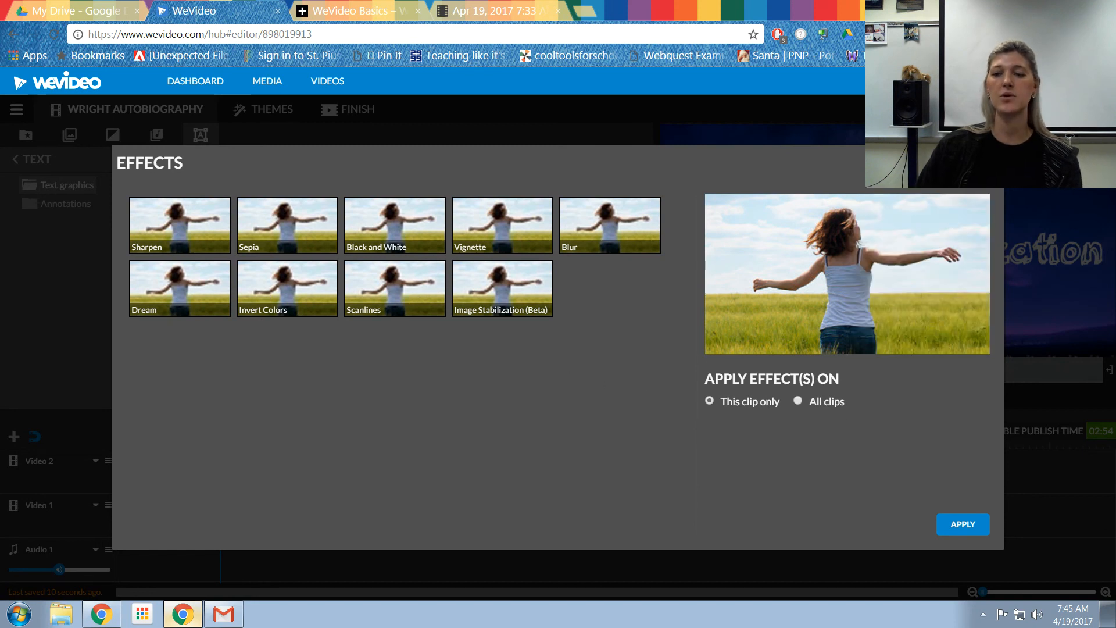
pyautogui.click(990, 161)
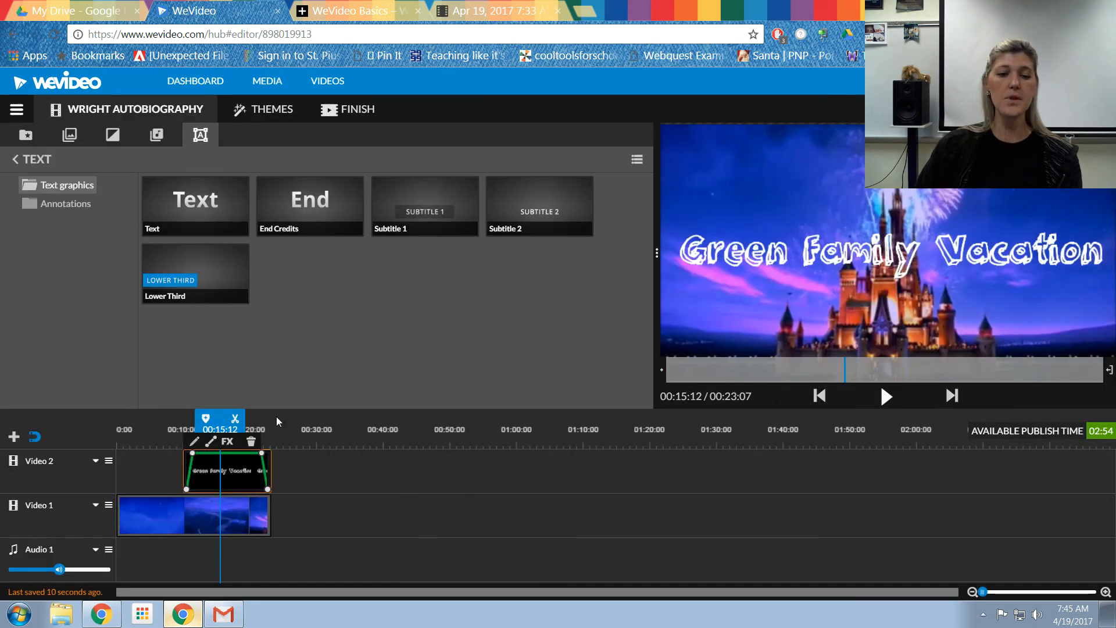
# Step: Scrub the playhead through the title clip and return to the media library
pyautogui.moveTo(220, 429); pyautogui.dragTo(242, 431)
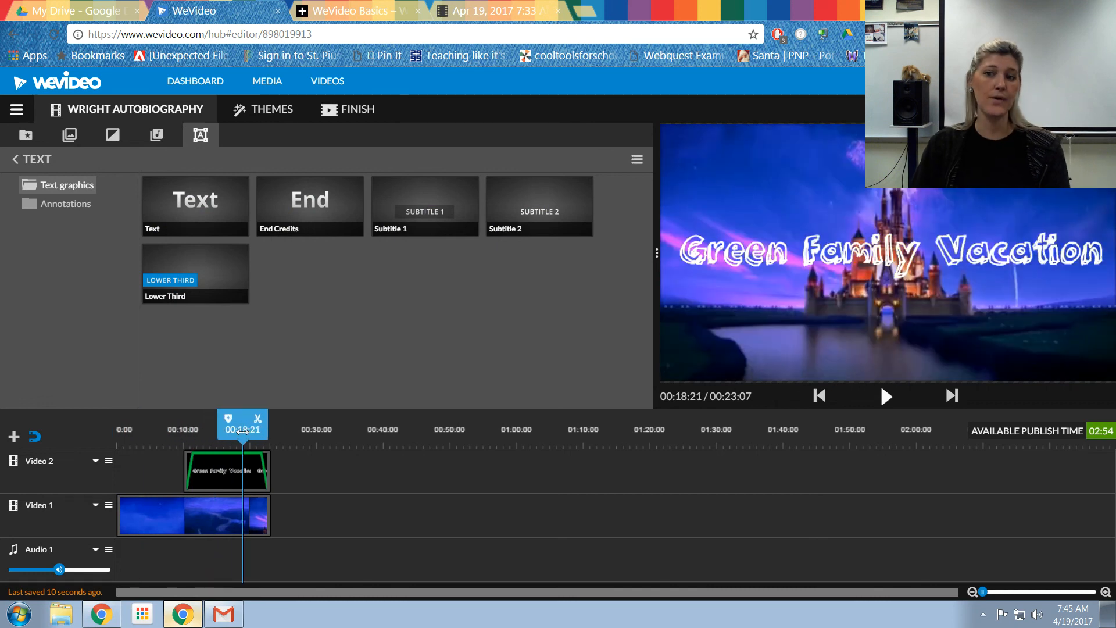
pyautogui.click(259, 463)
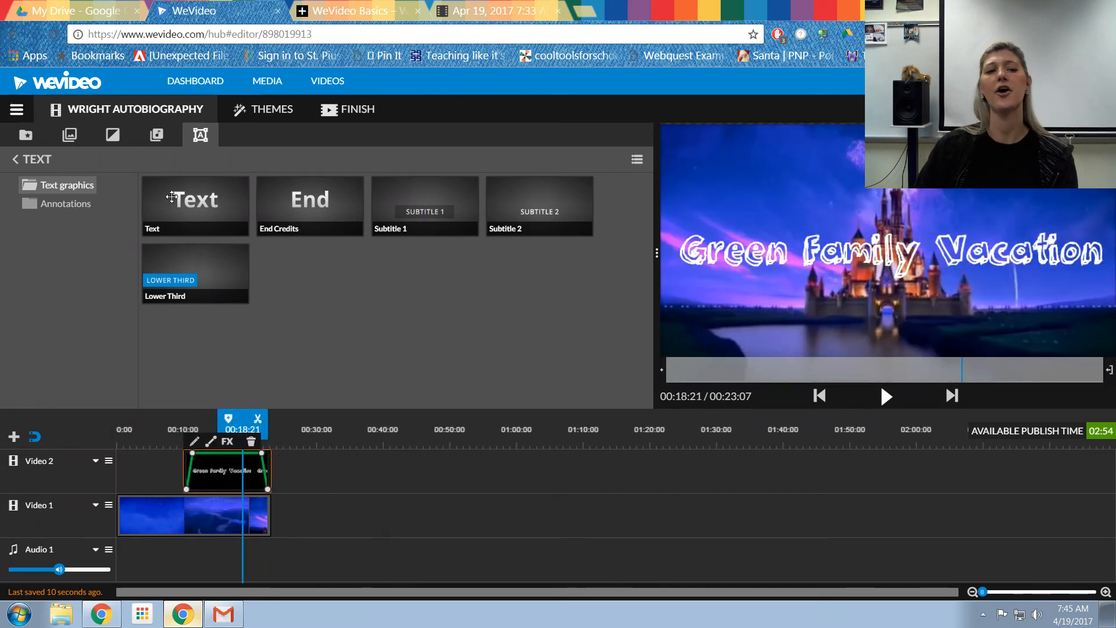
pyautogui.click(25, 135)
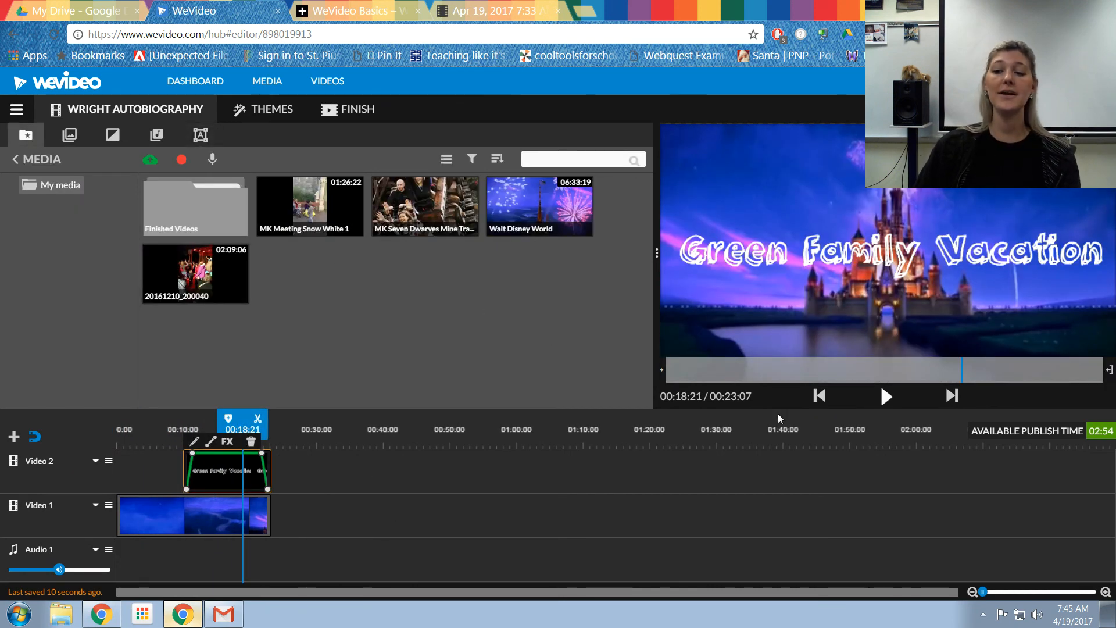